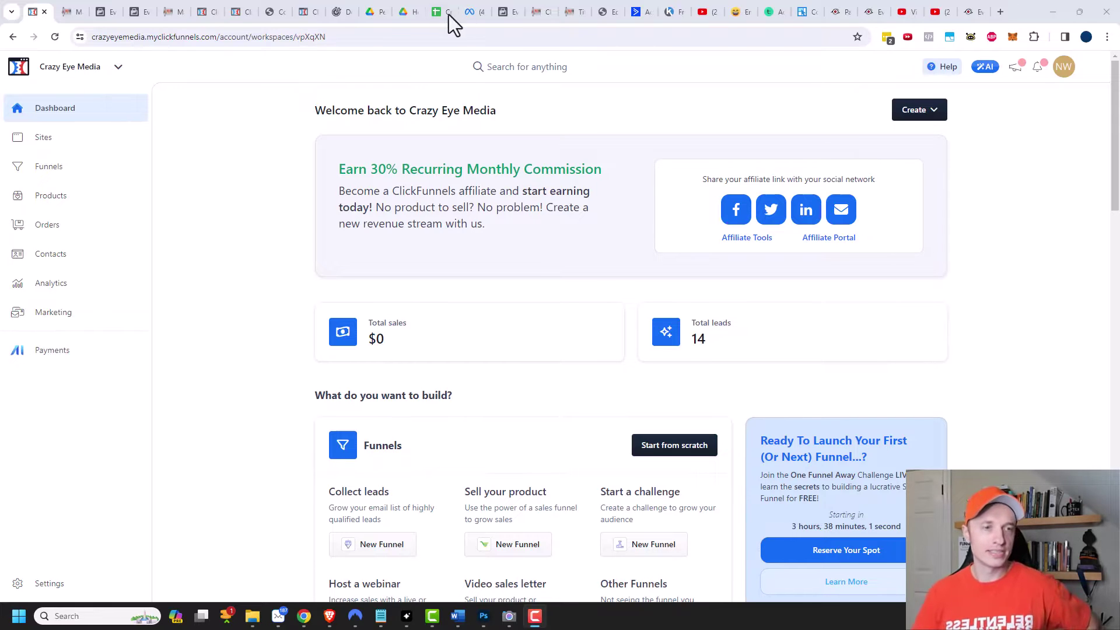
Step: Open the Products page from the sidebar to see all six products
left_click(59, 202)
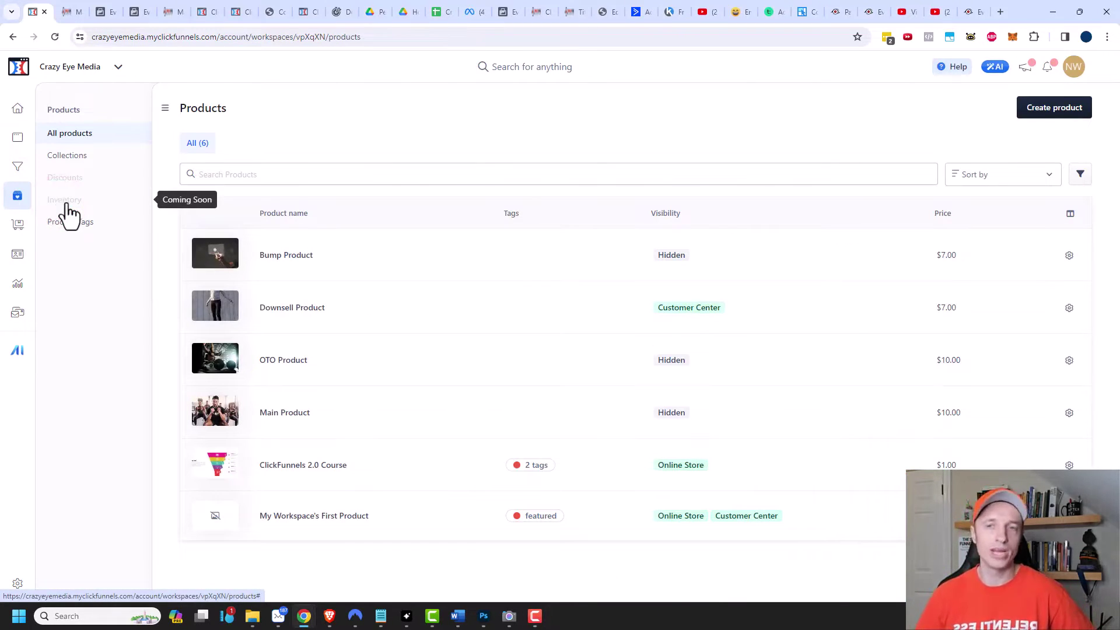
Step: Create a new physical product named 'Book'
left_click(1040, 111)
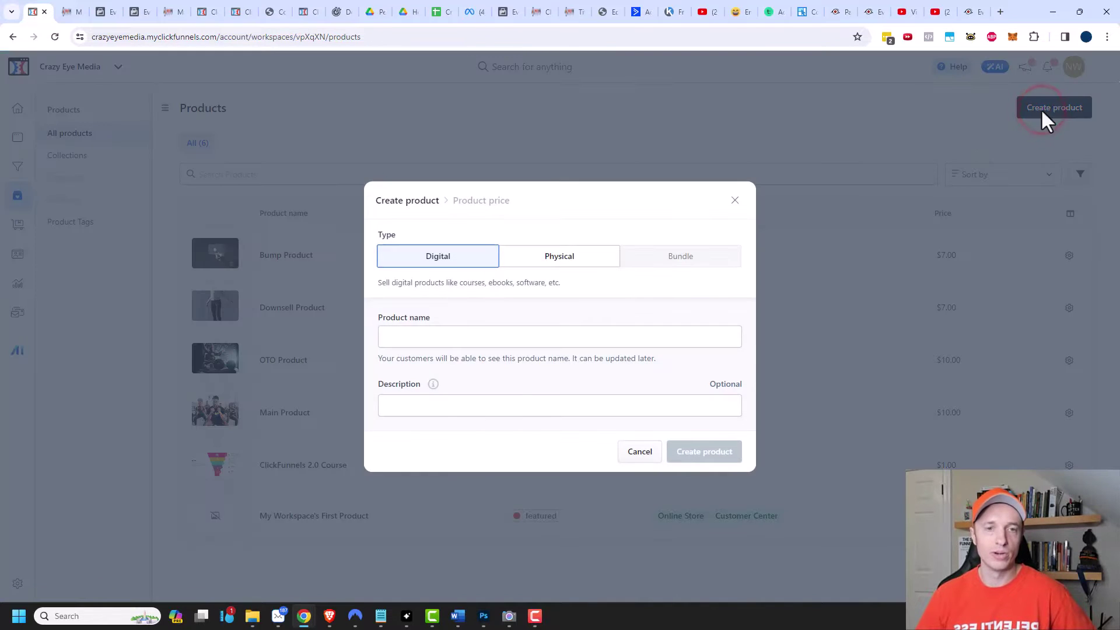
left_click(569, 257)
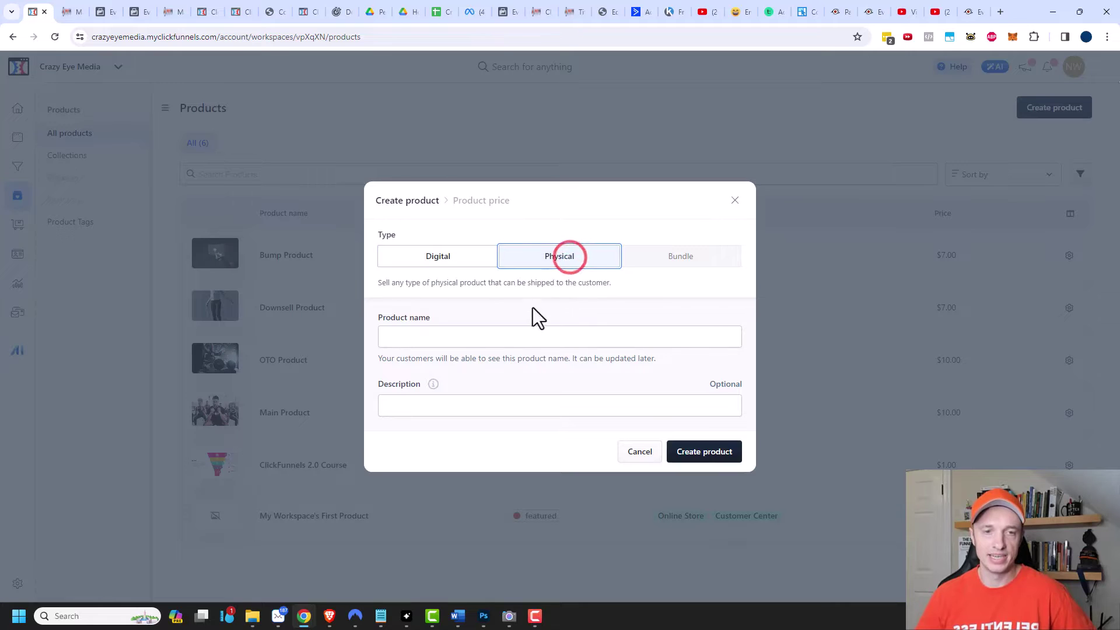
left_click(525, 338)
type("Book")
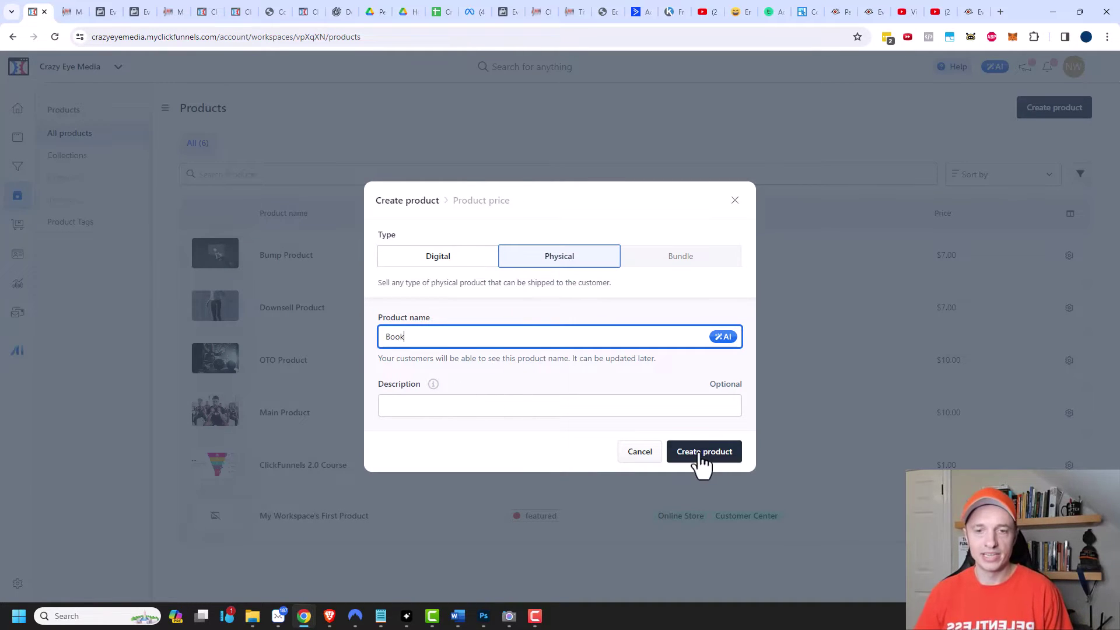
left_click(723, 460)
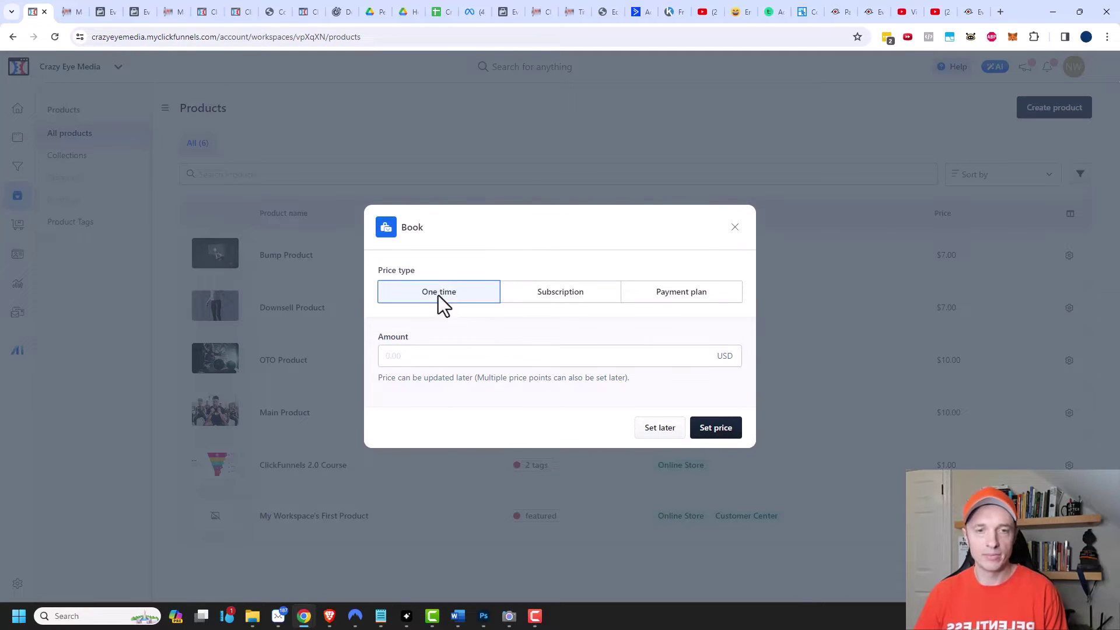
Step: Give Book a free one-time price of 0 and review its edit page
left_click(456, 357)
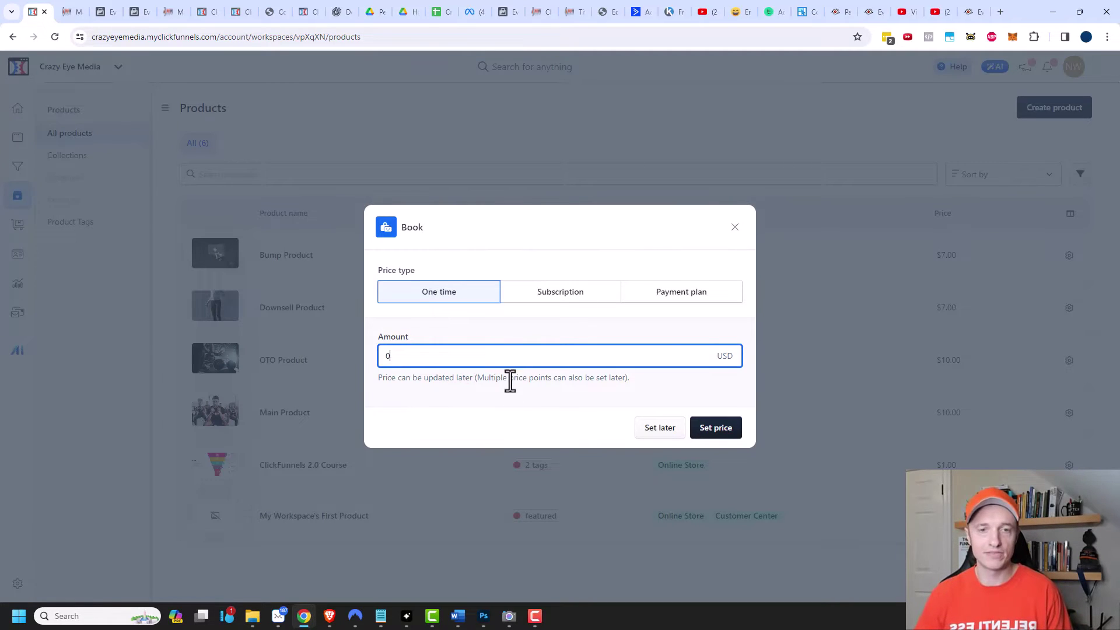
left_click(715, 430)
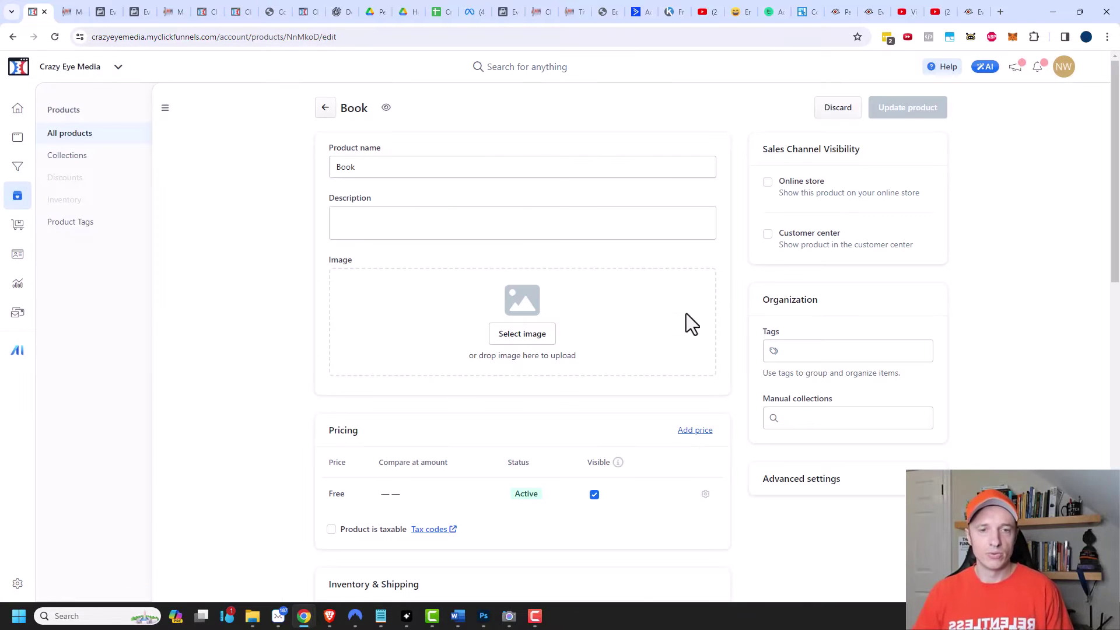
scroll(549, 344, "down", 5)
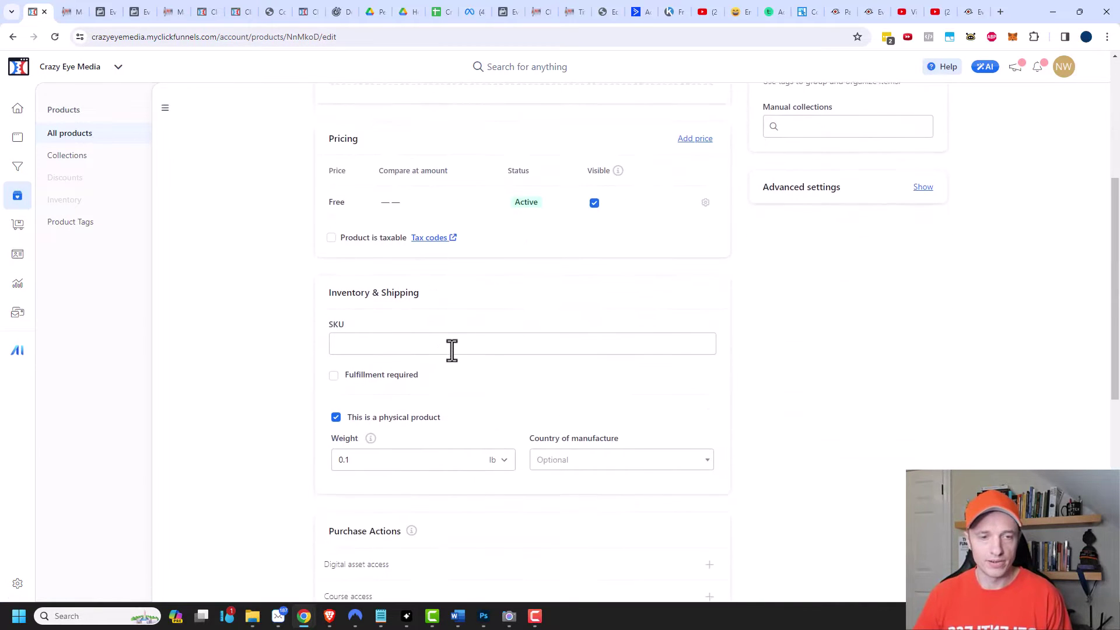
scroll(459, 344, "down", 8)
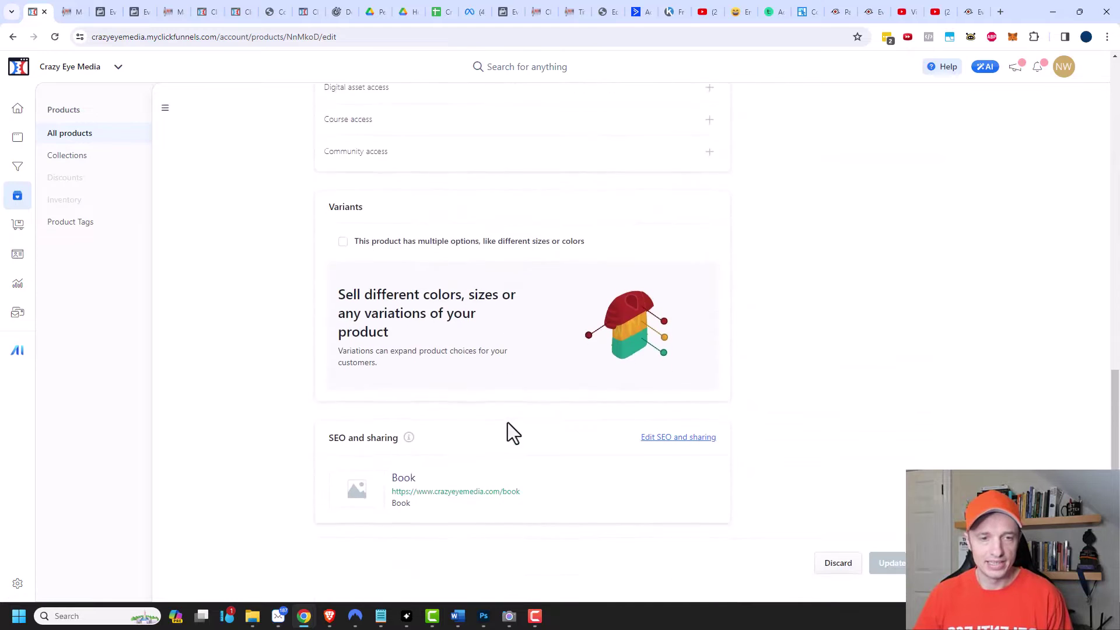
scroll(507, 422, "up", 13)
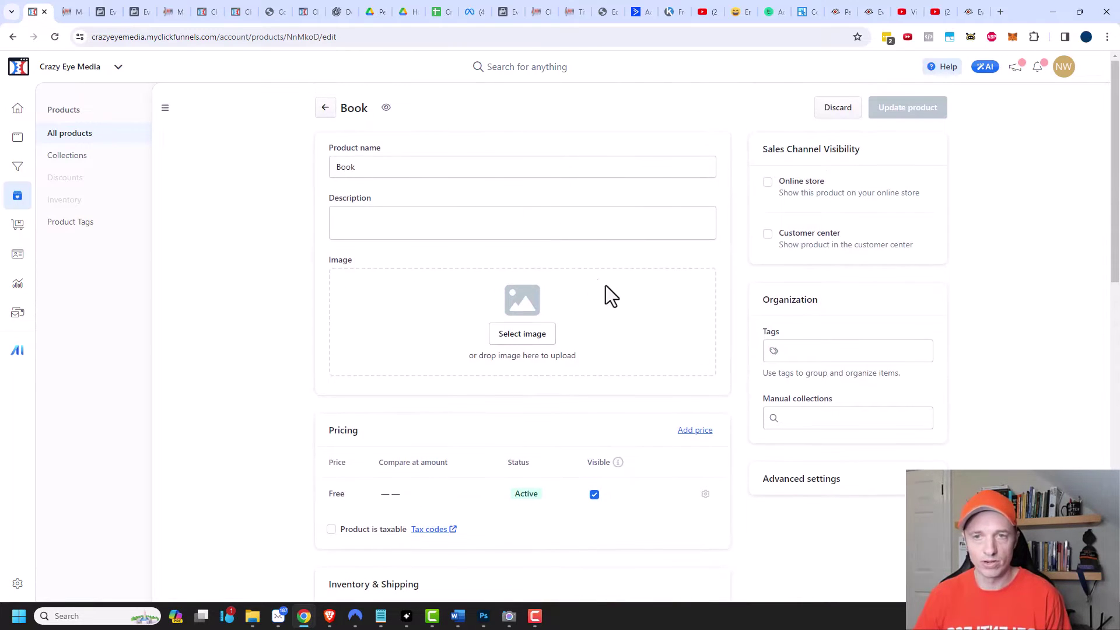
Step: Start a new shipping profile named 'Free Book + Shipping' under Settings > Shipping
left_click(17, 583)
left_click(67, 248)
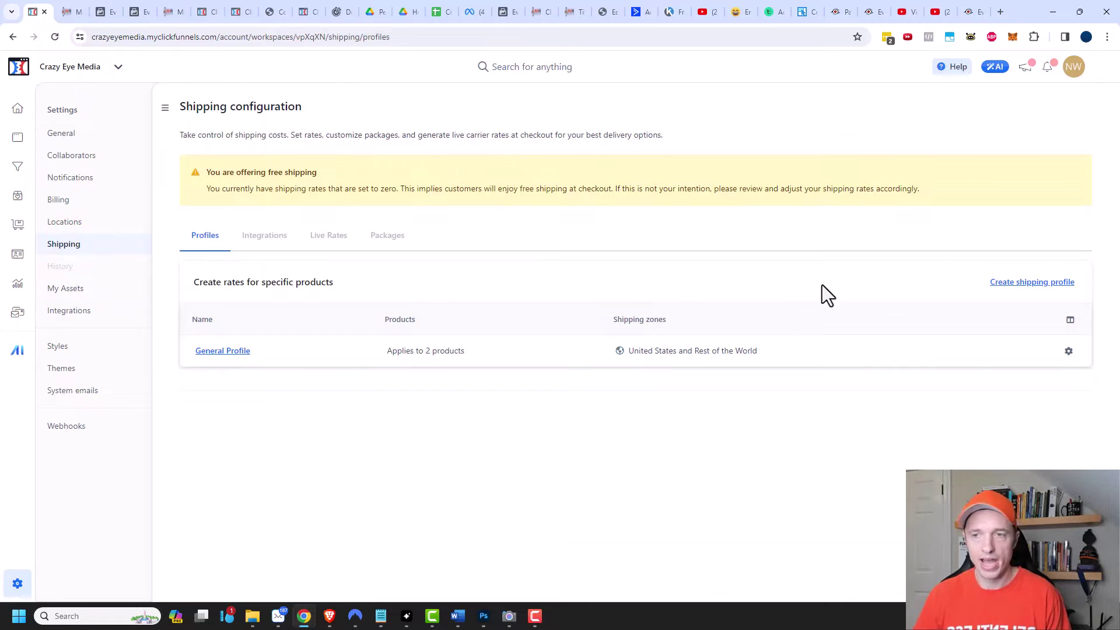
left_click(1003, 286)
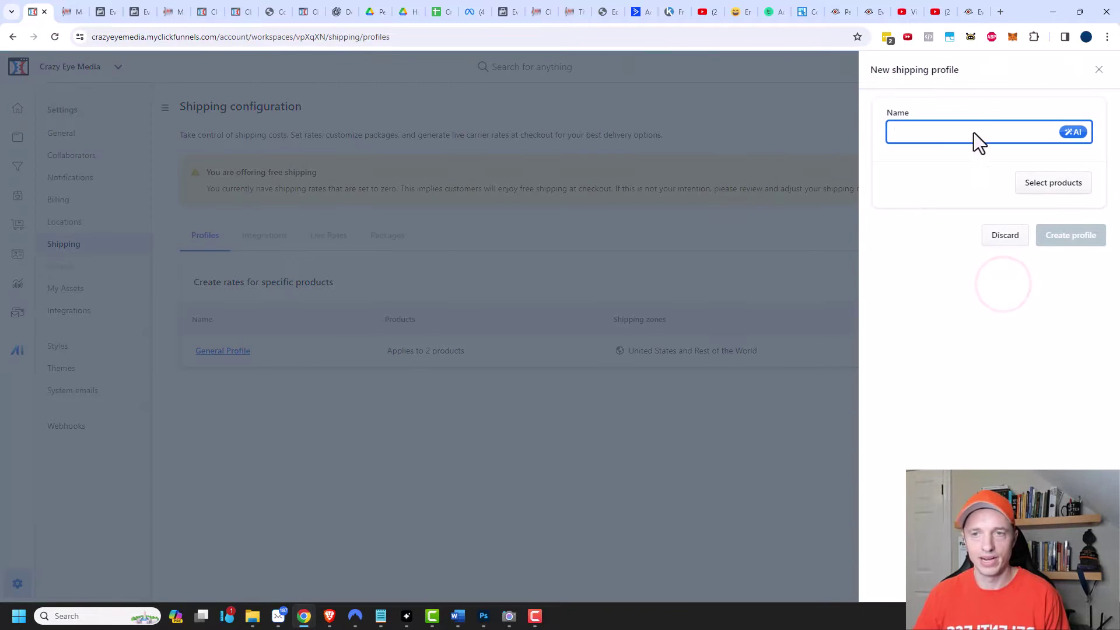
type("Fre")
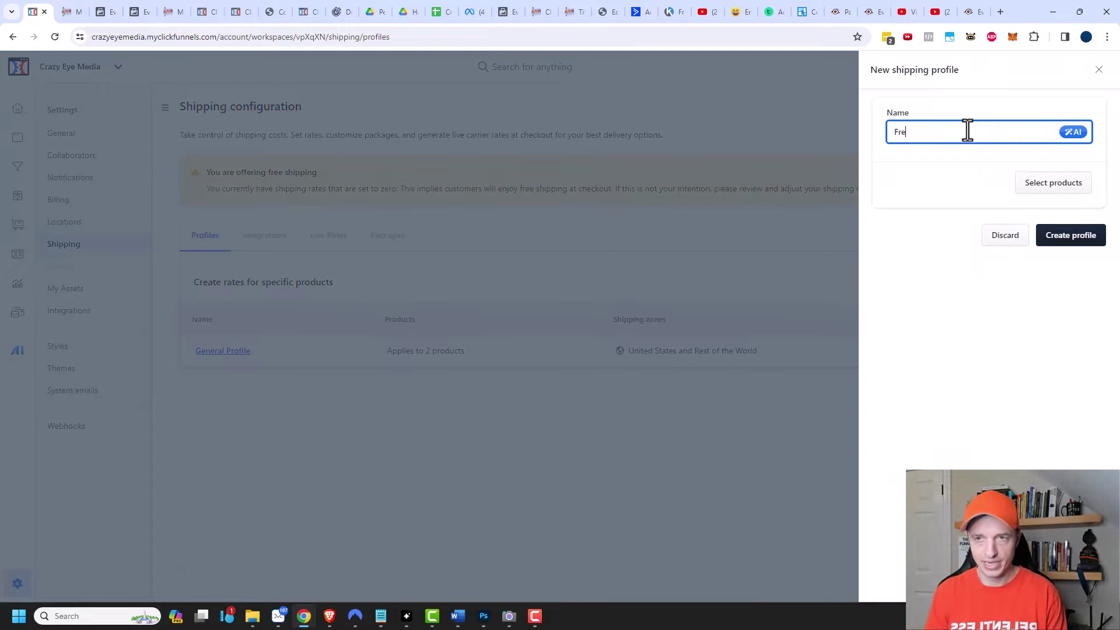
type("e Book + Shipping")
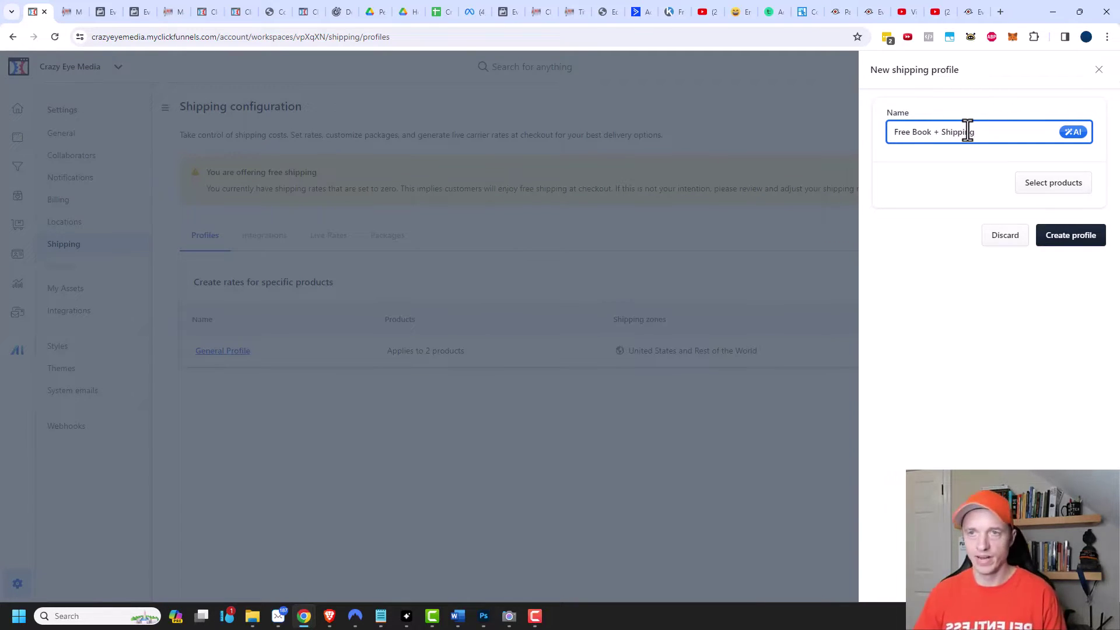
Step: Assign the Book product to the profile and save it
left_click(1050, 190)
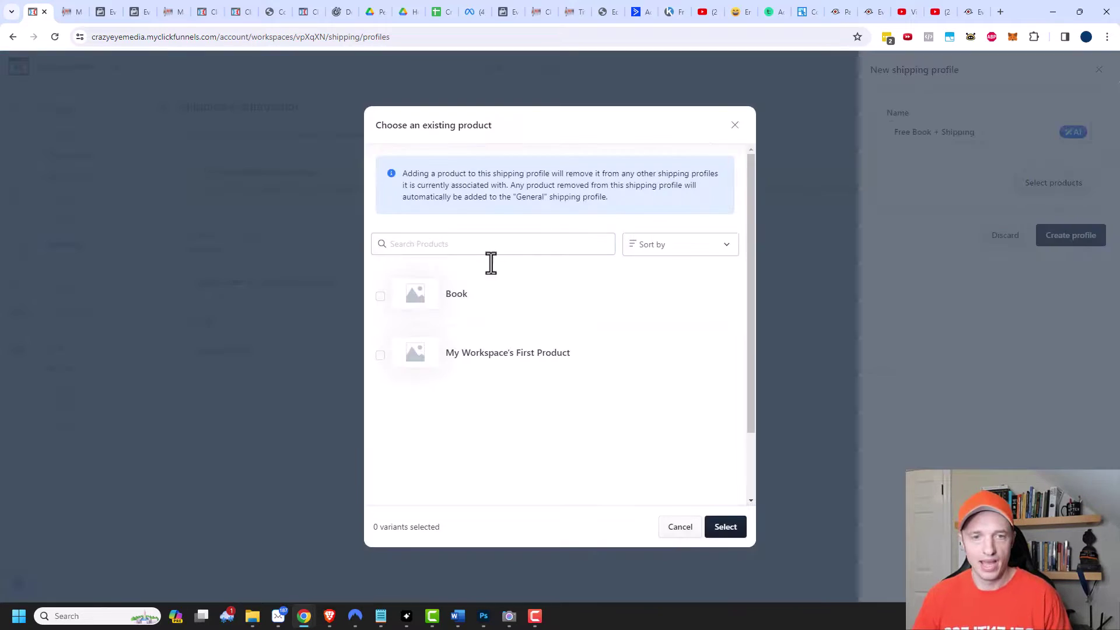
left_click(379, 296)
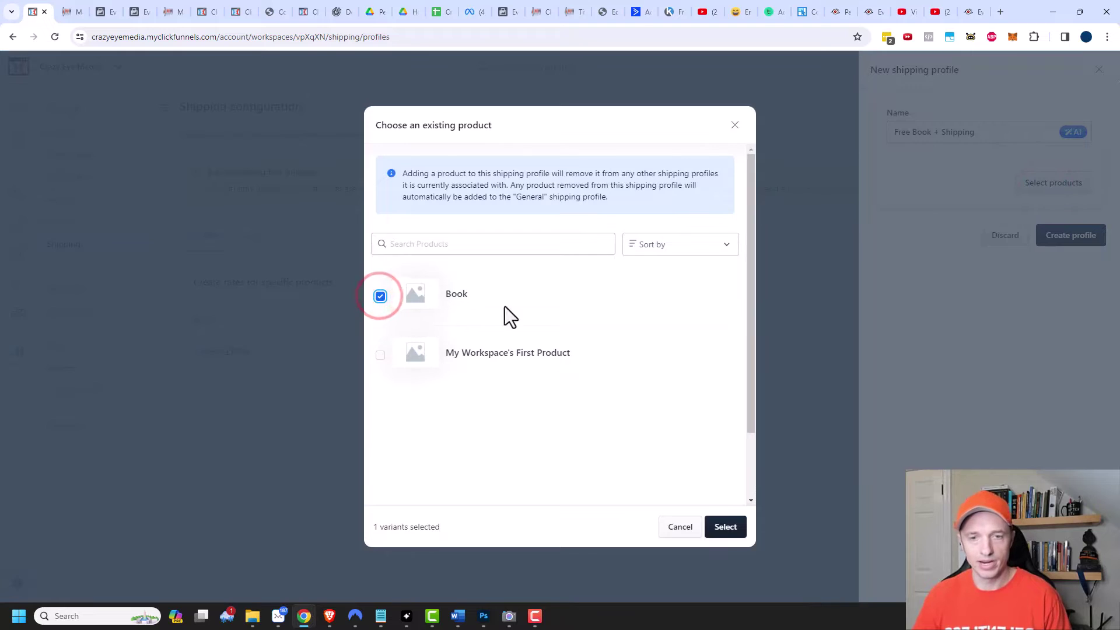
left_click(726, 527)
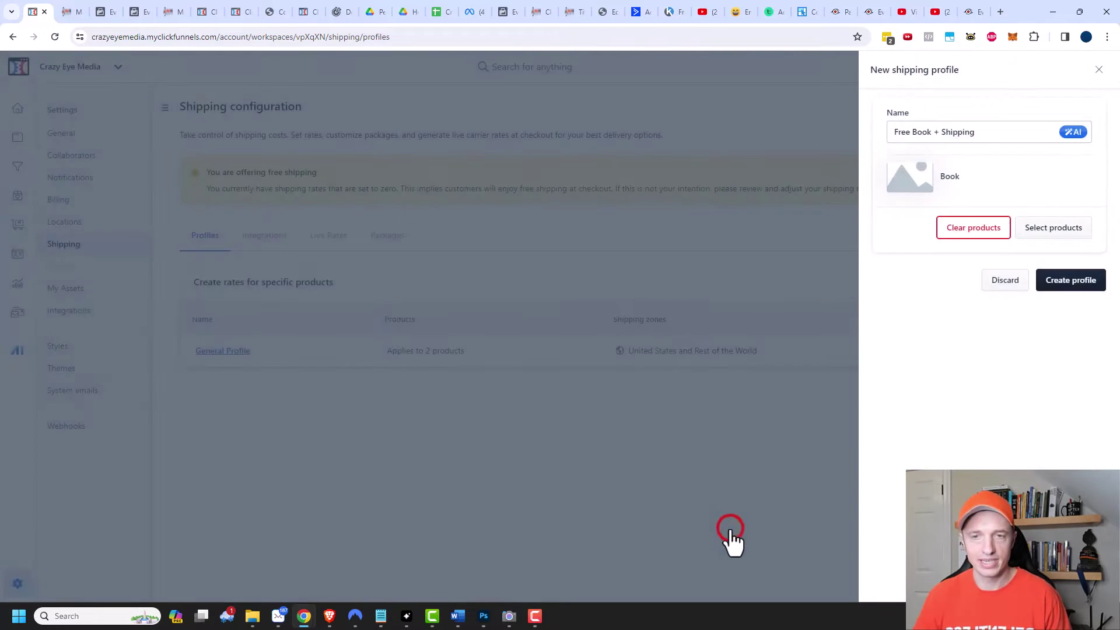
left_click(1061, 281)
Step: Scroll down the Free Book + Shipping profile page to its empty shipping zones section
scroll(532, 327, "down", 1)
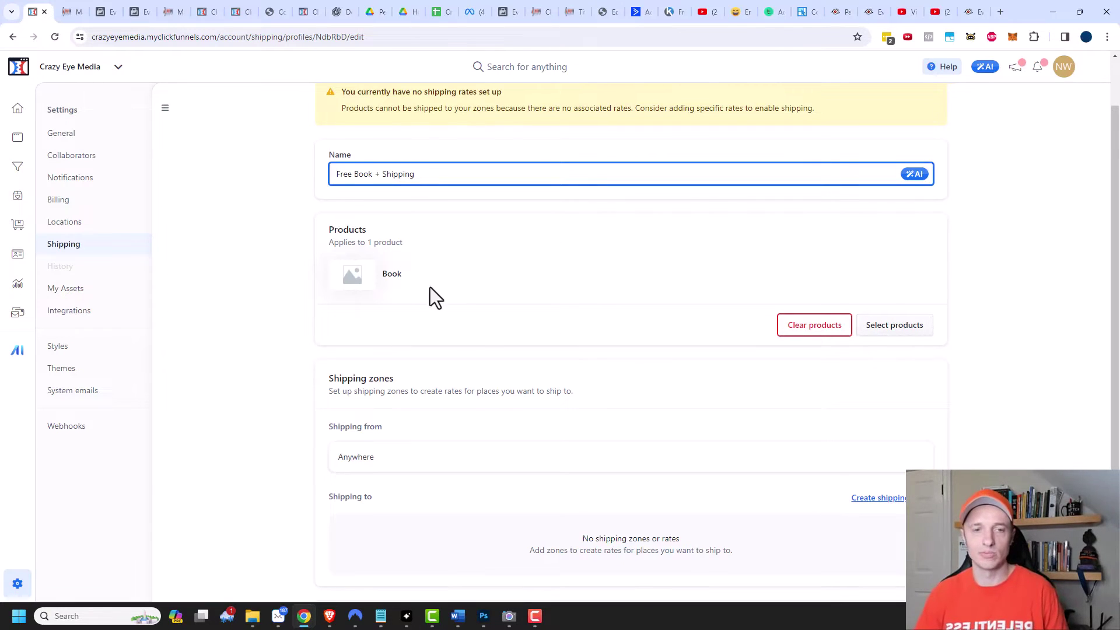
scroll(477, 328, "down", 1)
scroll(474, 347, "down", 1)
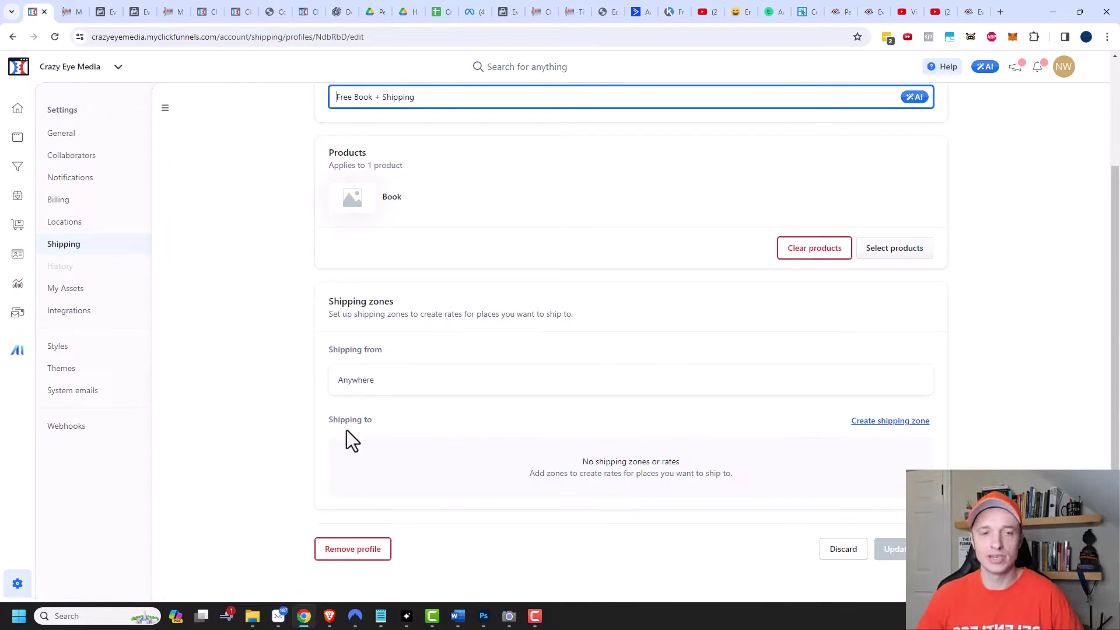
Step: Create a 'United States' zone including United States and United States Minor Outlying Islands
left_click(896, 421)
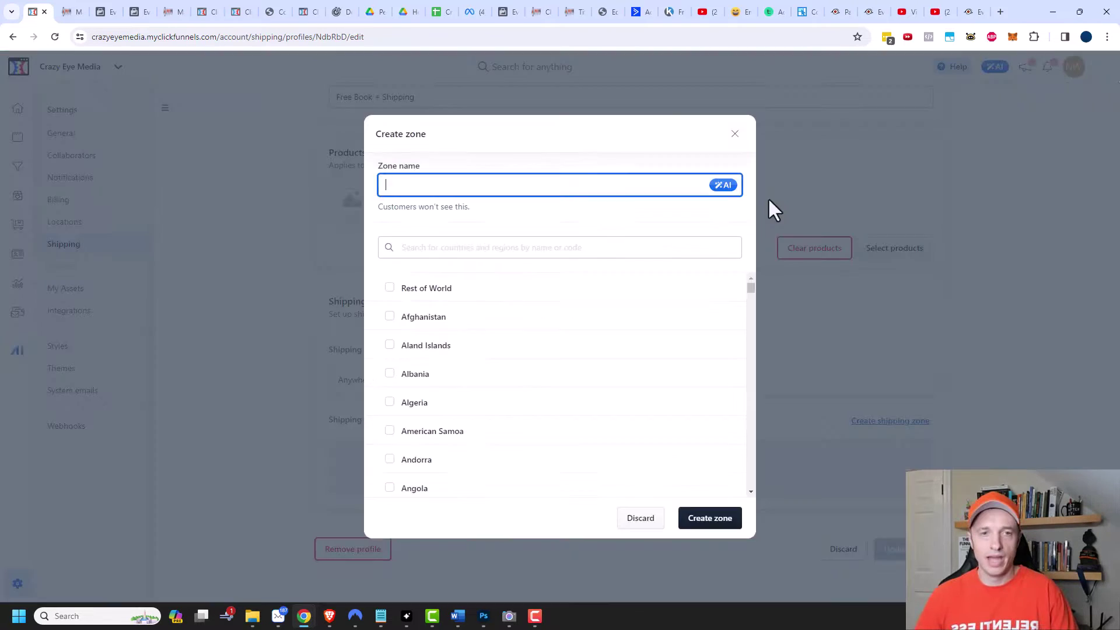
type("United States")
left_click(467, 247)
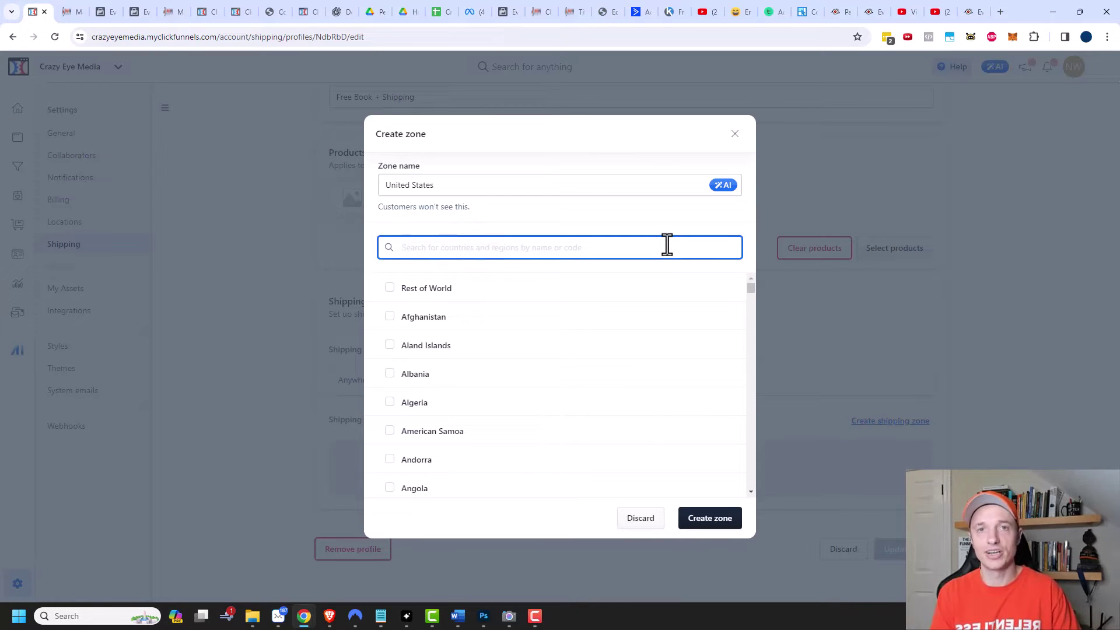
type("united states")
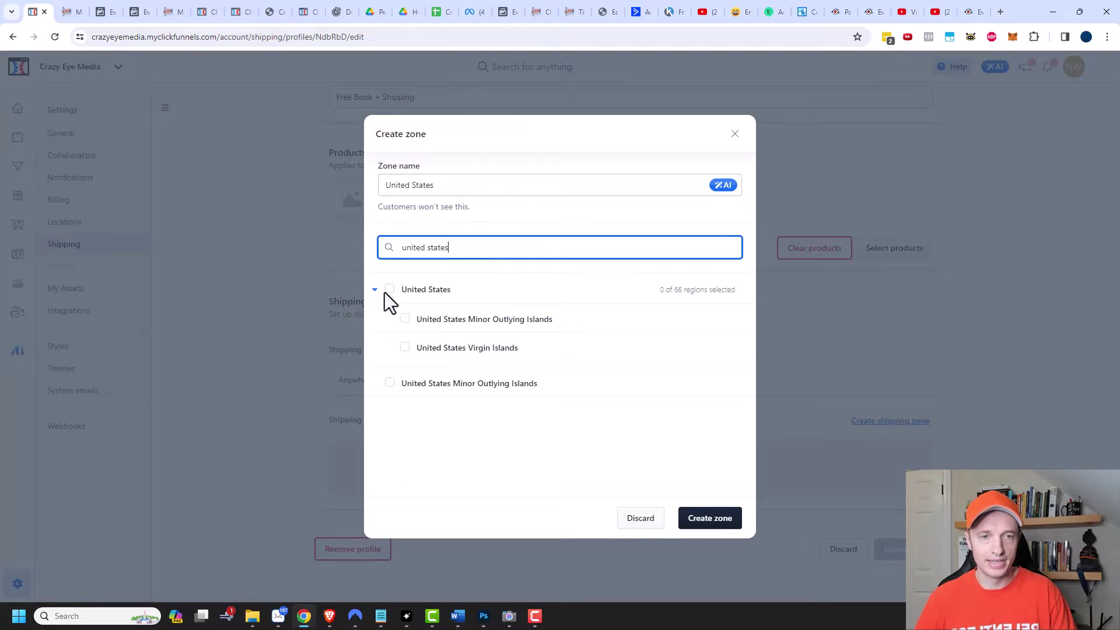
left_click(389, 289)
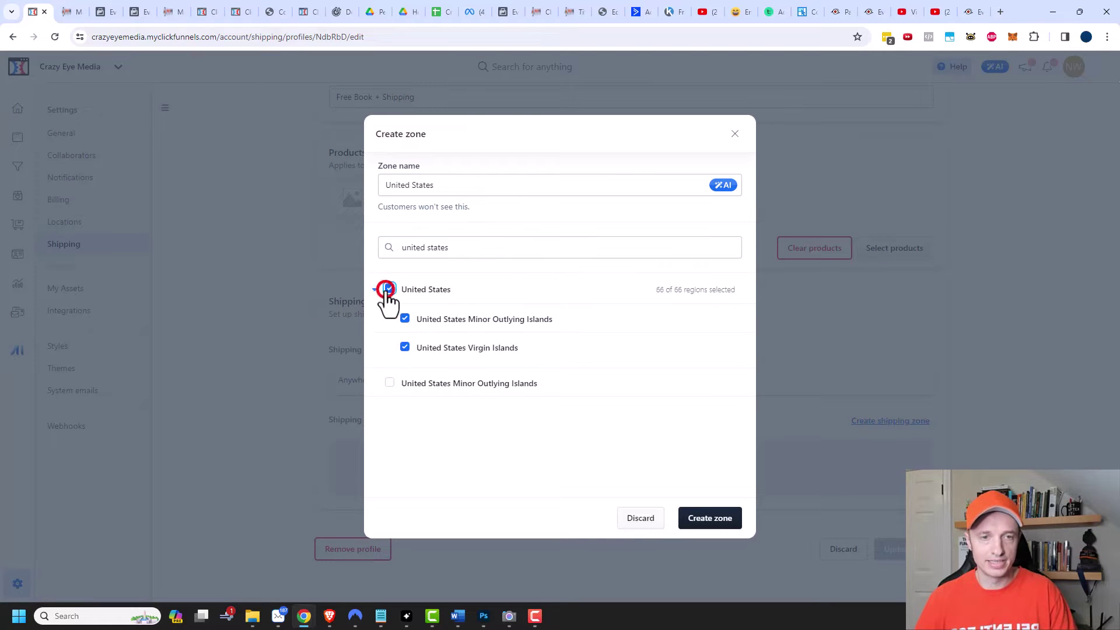
left_click(389, 386)
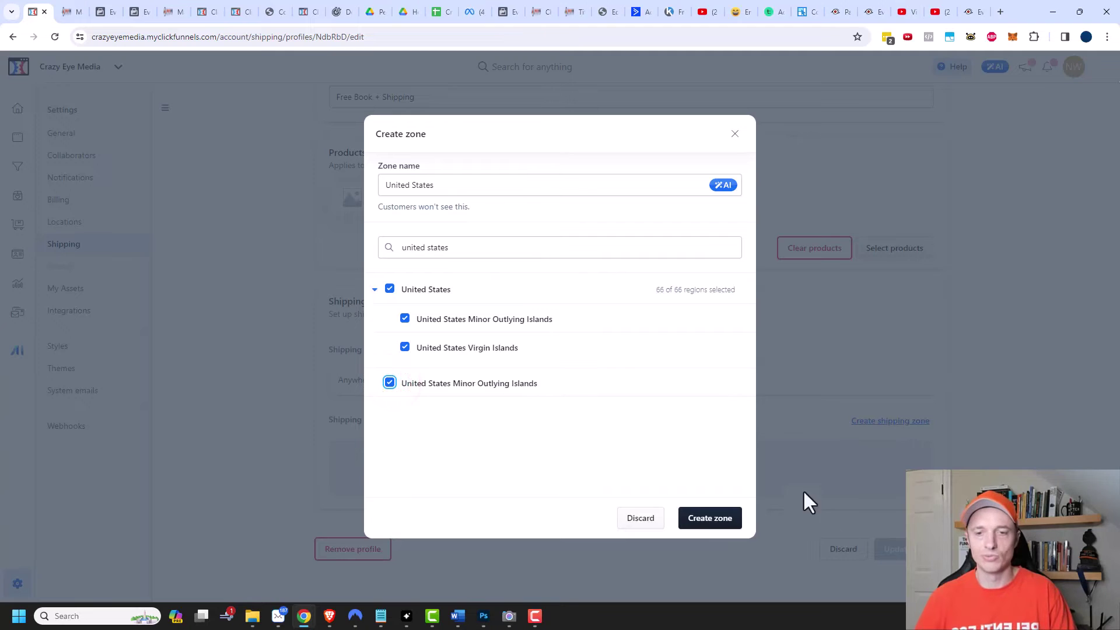
left_click(719, 525)
Step: Fill in a new US rate with custom name 'Standard Shipping' at 6.95 USD, conditions off
scroll(408, 466, "down", 1)
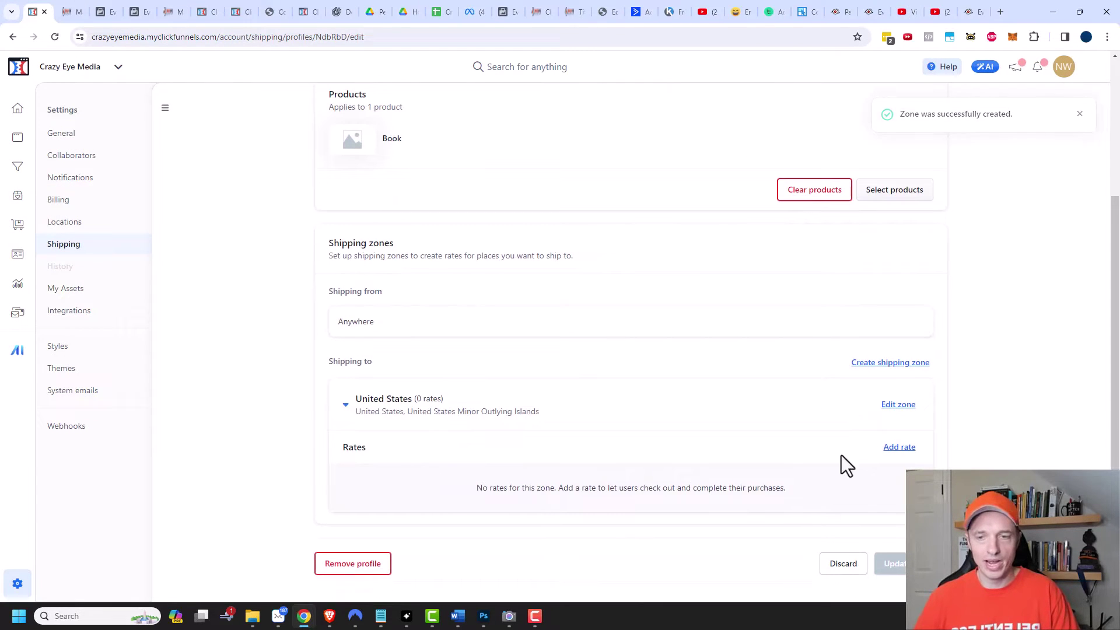
left_click(898, 449)
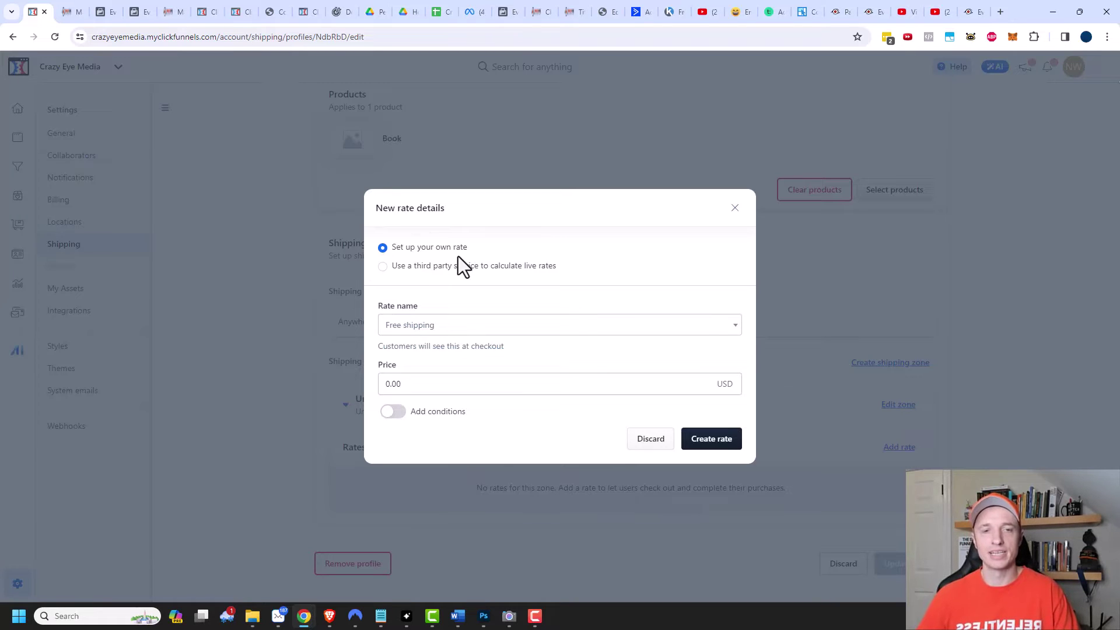
left_click(455, 325)
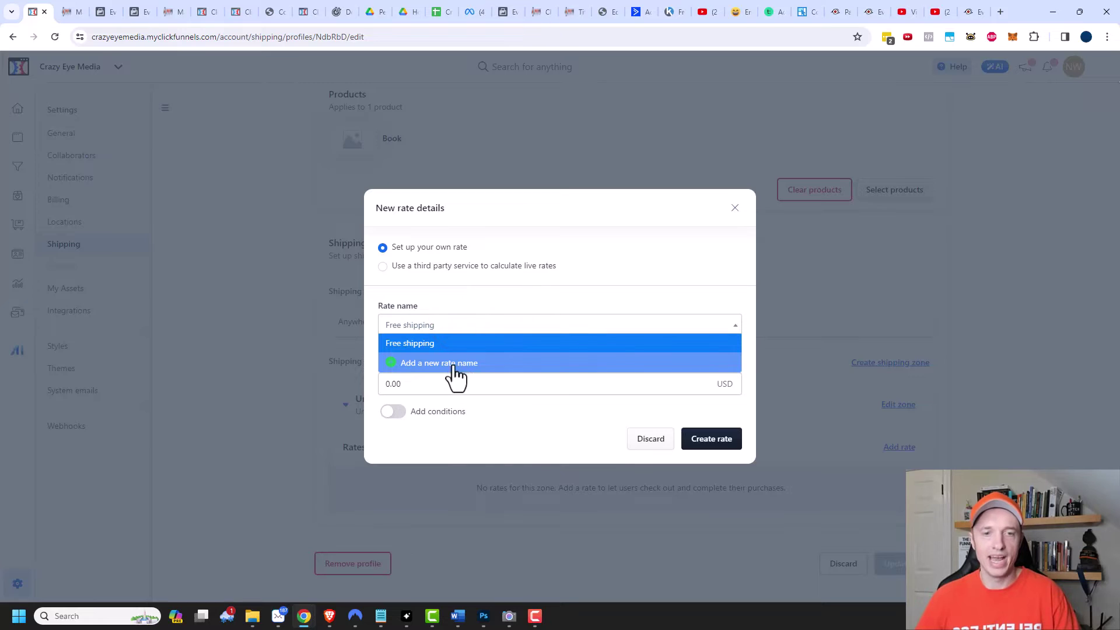
left_click(468, 363)
type("Standard Shipping")
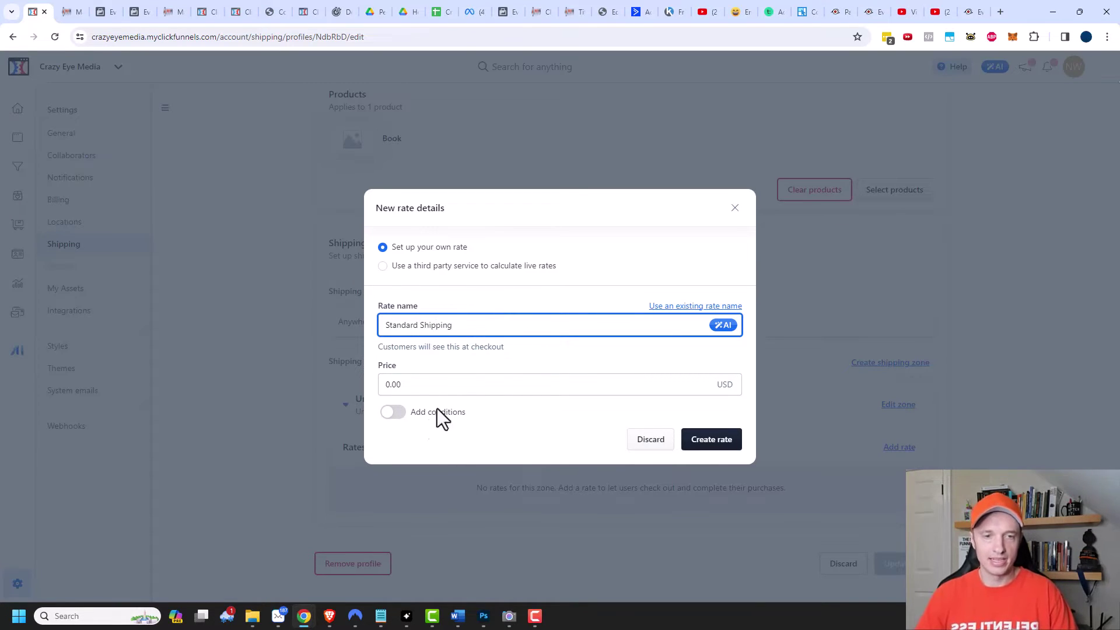
left_click_drag(446, 387, 383, 389)
type("6.95")
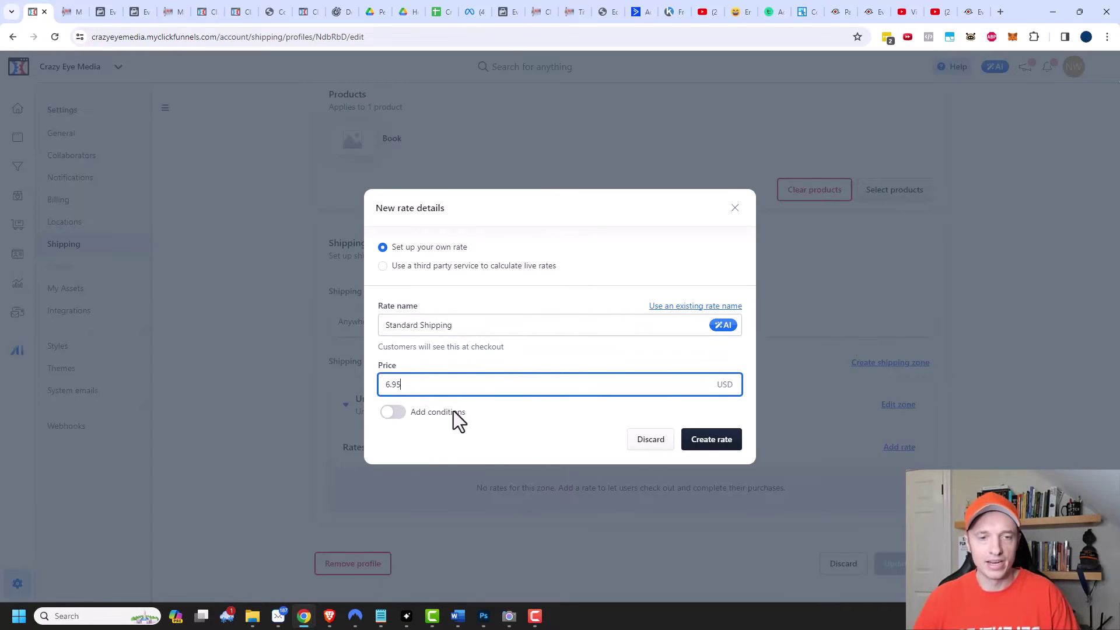
left_click(389, 413)
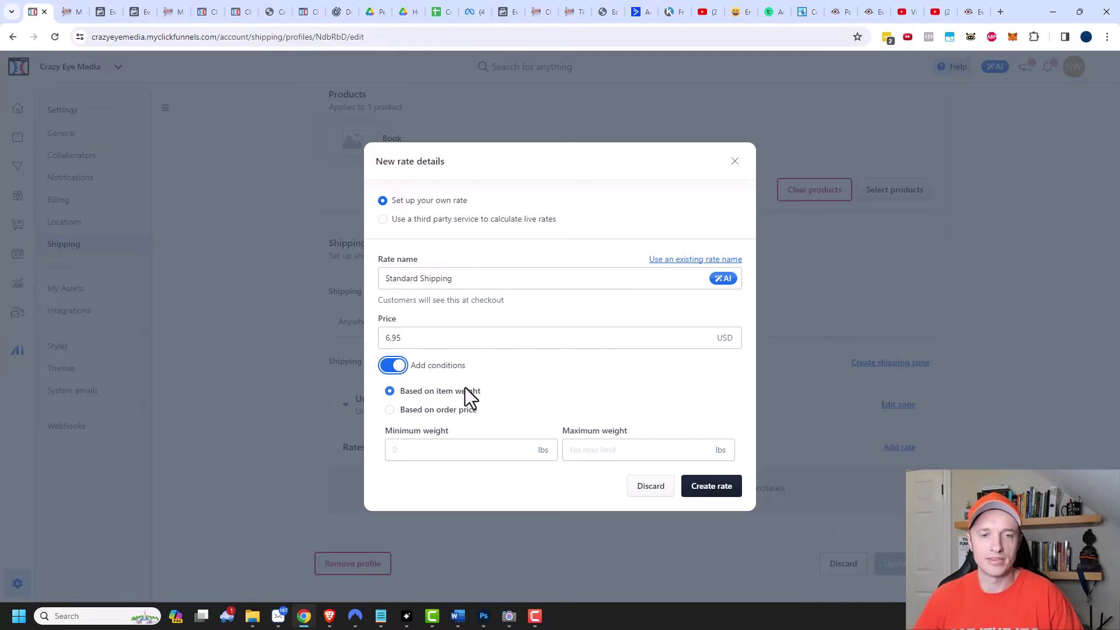
left_click(393, 366)
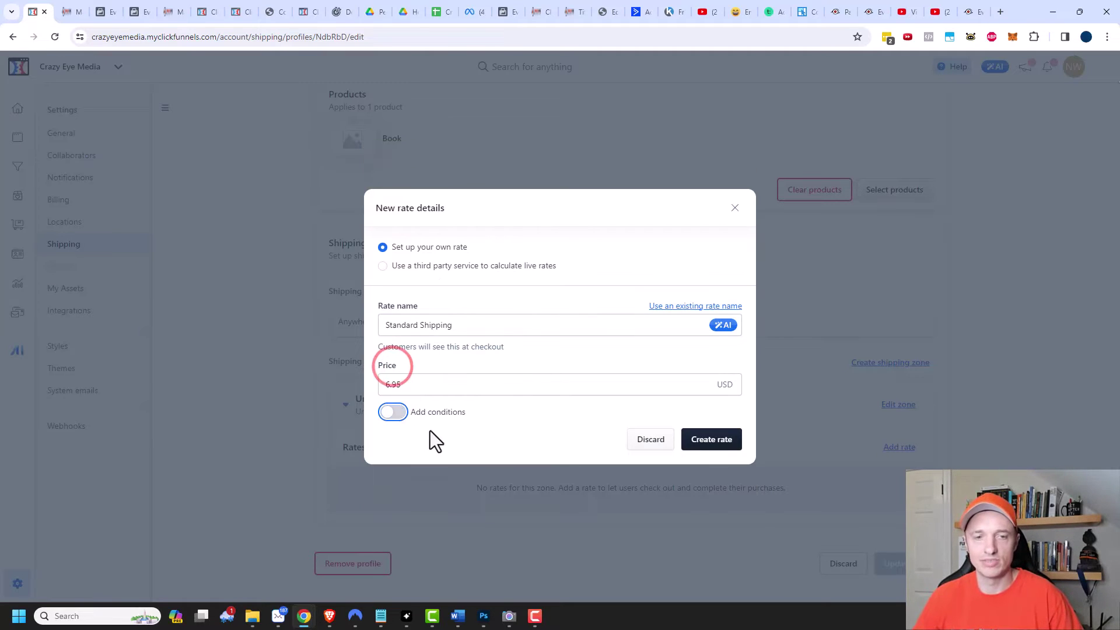
Step: Save Standard Shipping, then add a custom 'Expedited Shipping' rate at 9.95 to United States
left_click(715, 445)
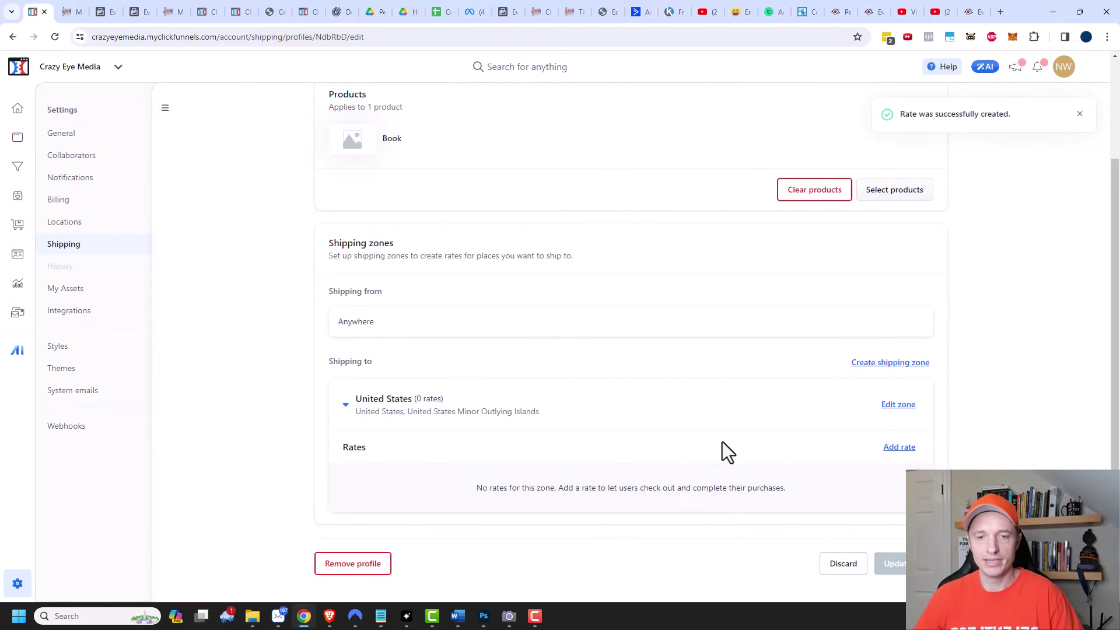
scroll(348, 475, "down", 1)
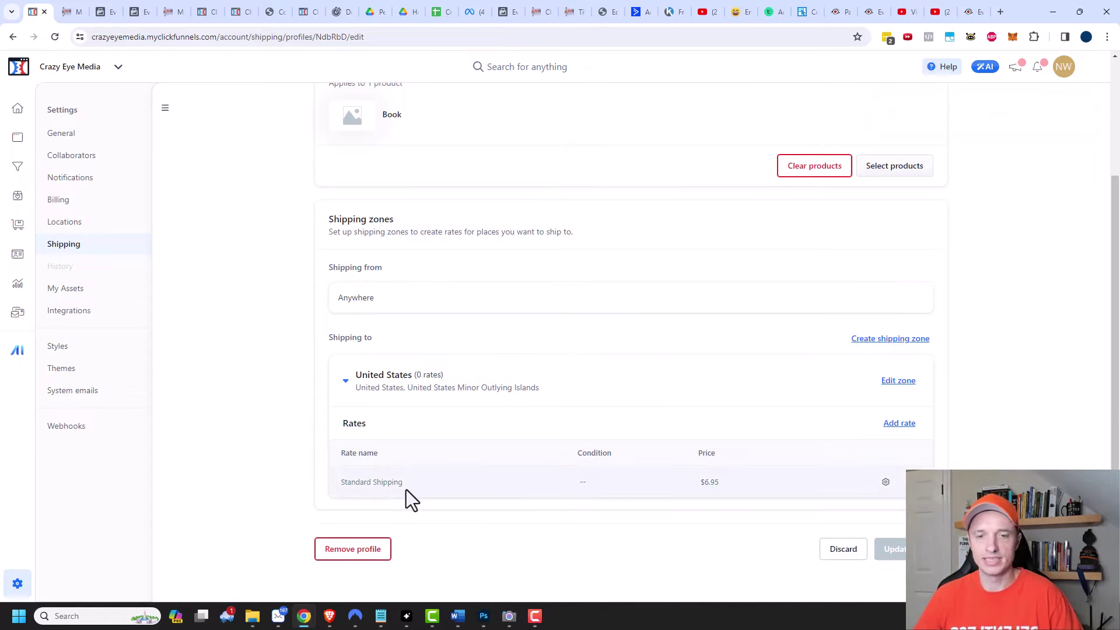
left_click(900, 423)
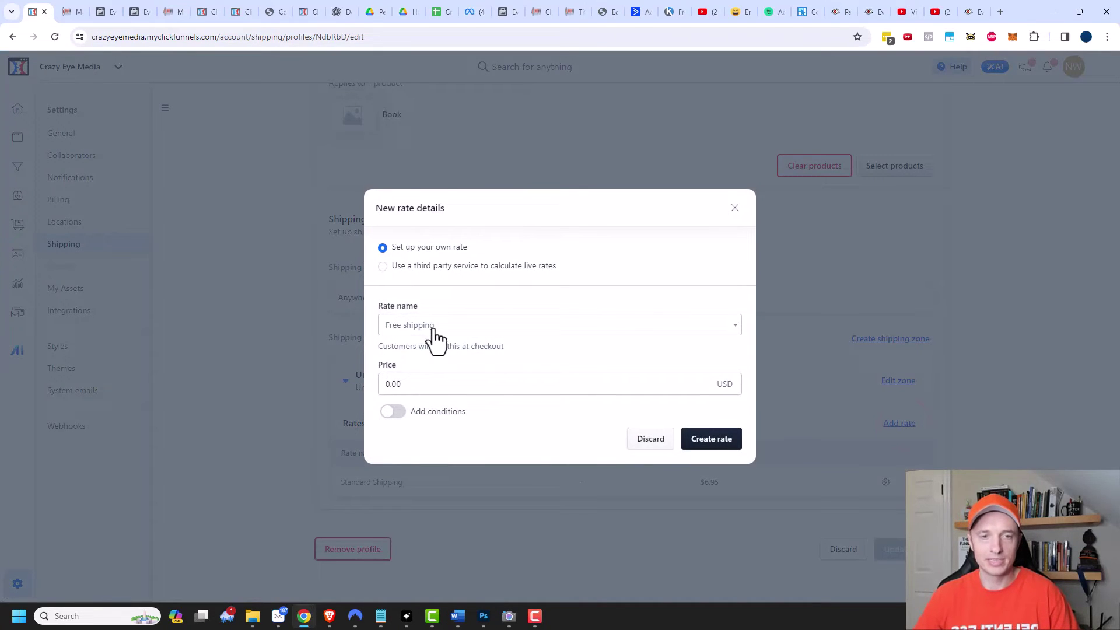
left_click(443, 327)
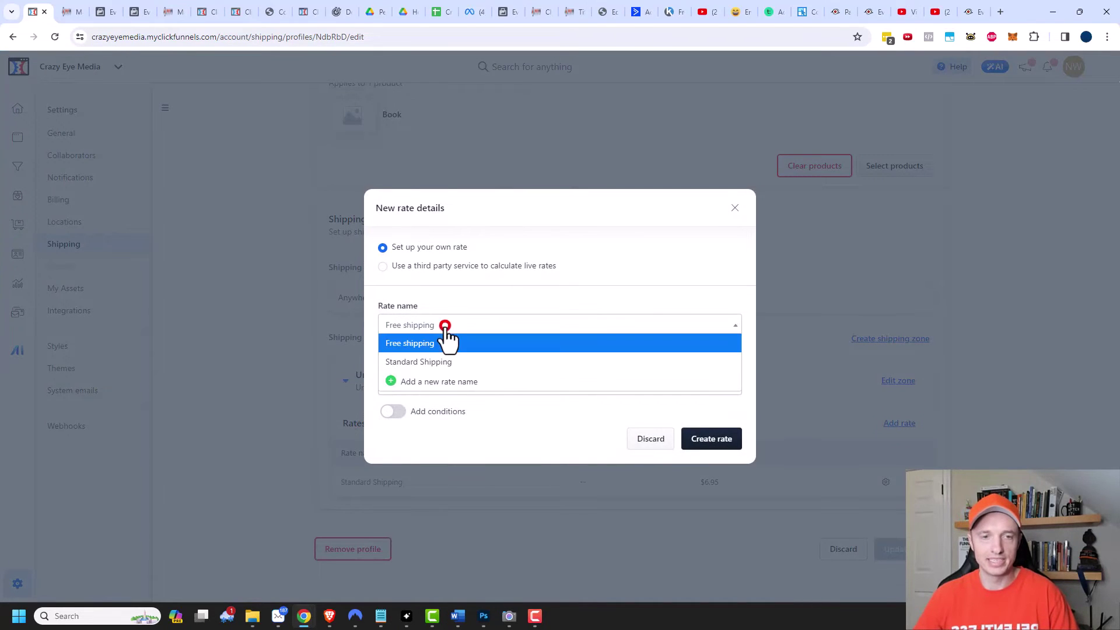
left_click(442, 378)
type("Expedited Shipping")
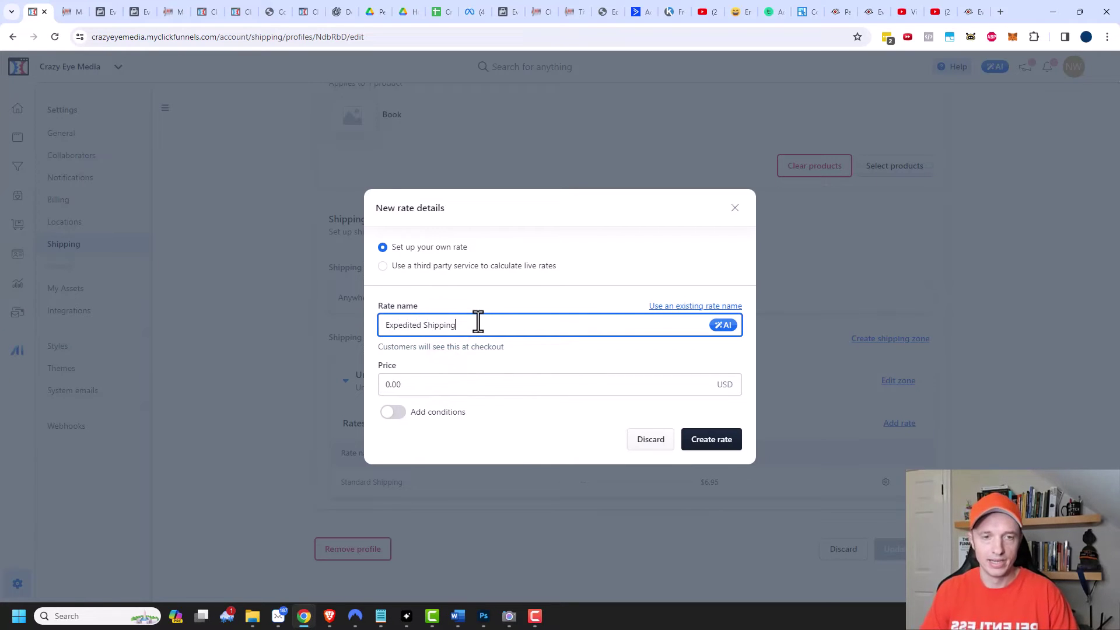
left_click(430, 384)
left_click_drag(430, 384, 363, 385)
type("9.95")
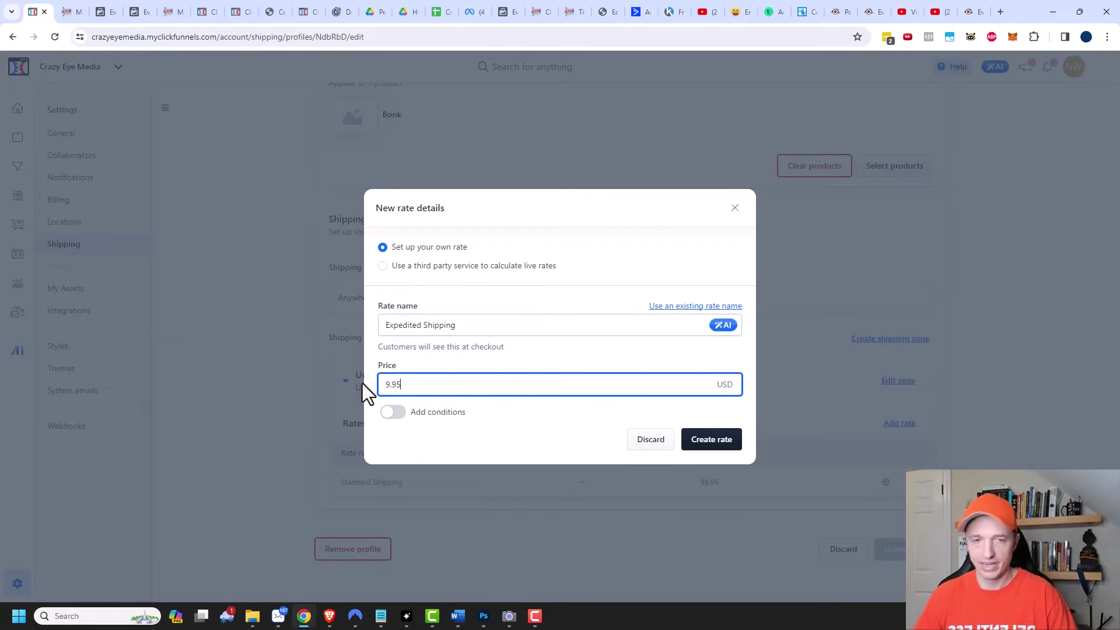
left_click(717, 439)
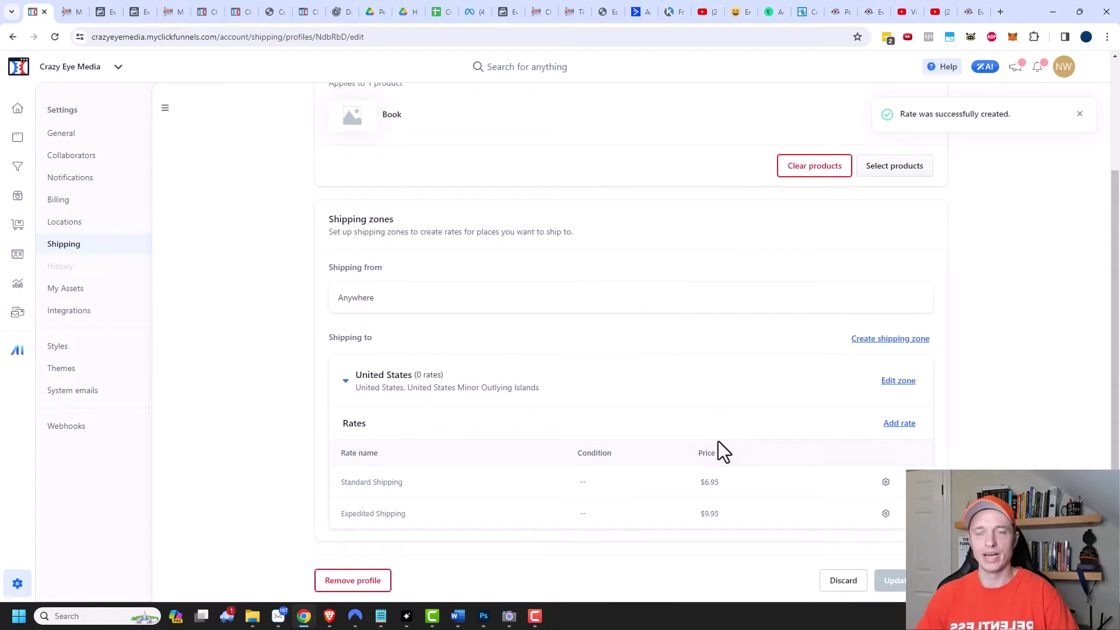
scroll(699, 455, "down", 1)
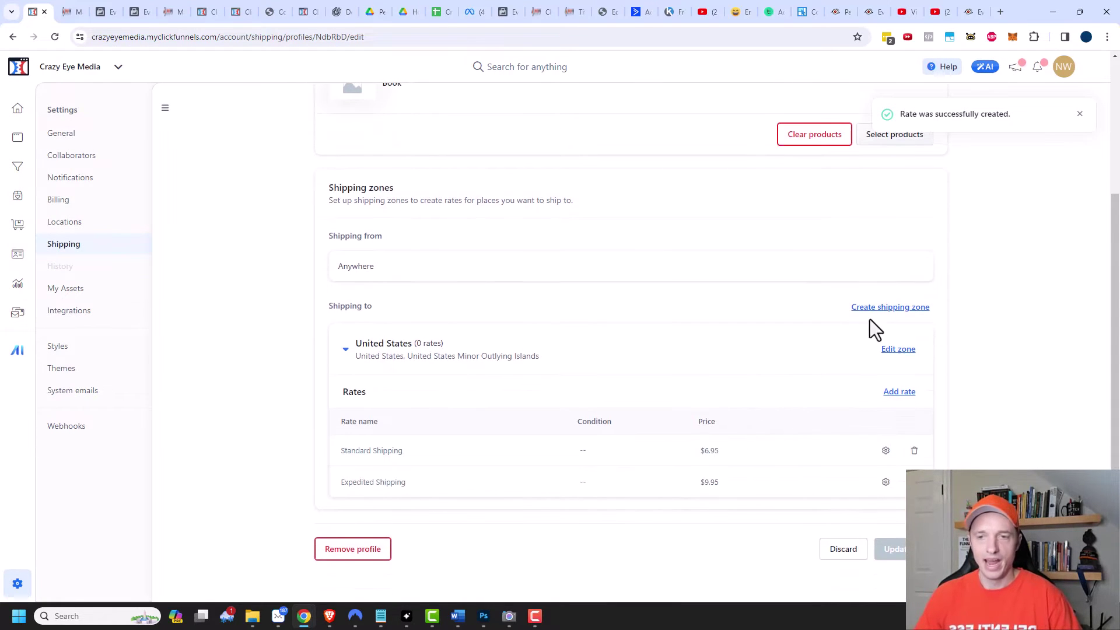
Step: Create a 'Rest of World' zone with the Rest of World region ticked
left_click(904, 314)
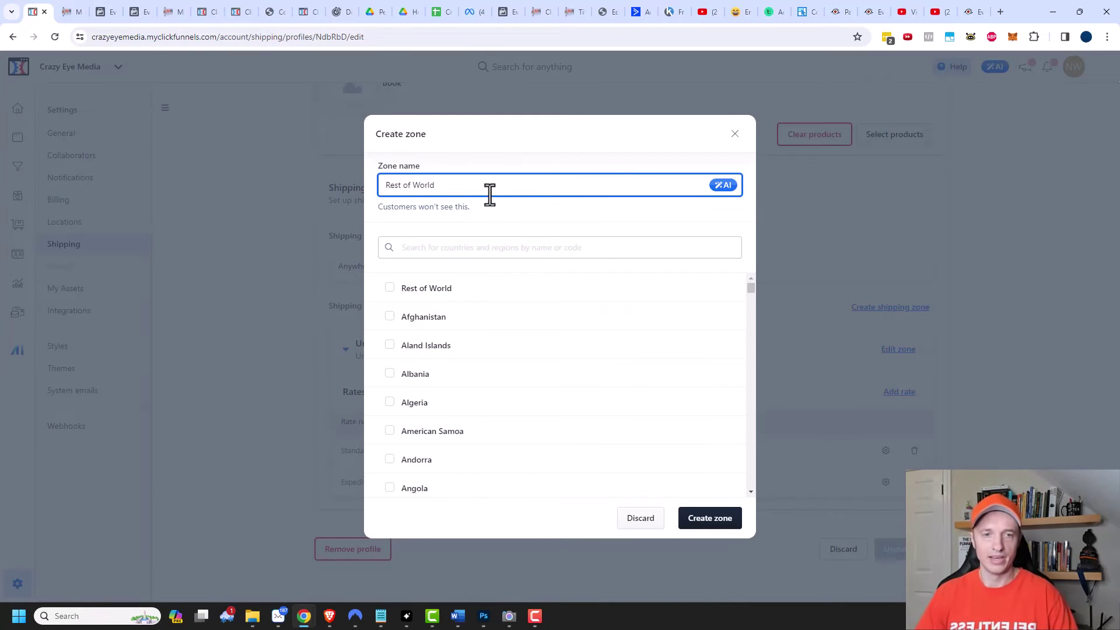
left_click(391, 291)
left_click(721, 525)
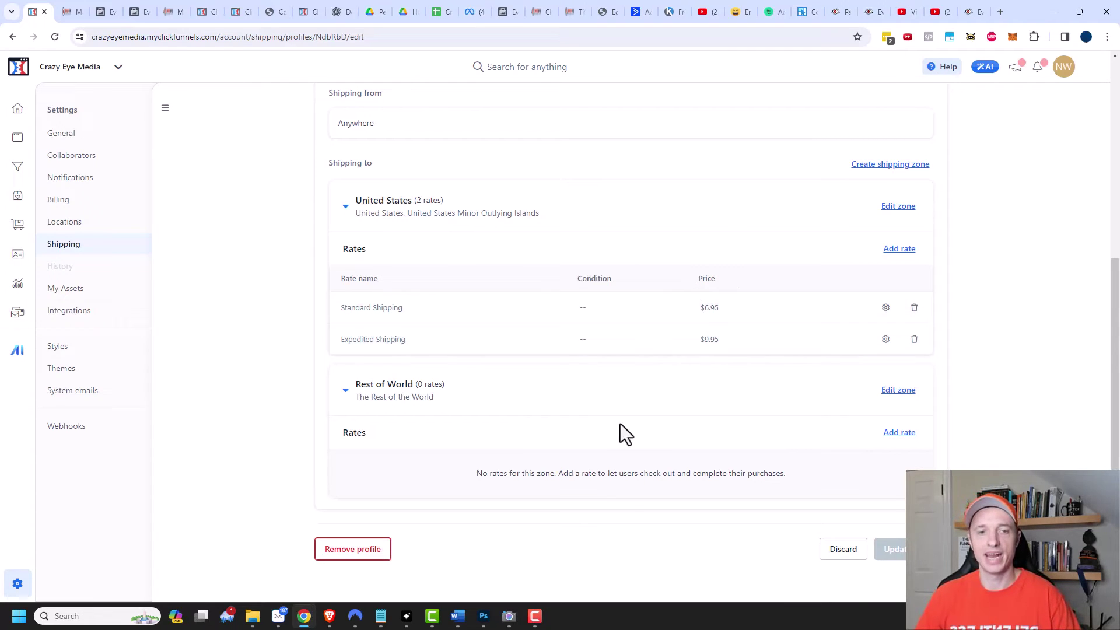
Step: Add a custom-named 'International Shipping' rate priced 14.95 USD under the Rest of World zone
left_click(899, 433)
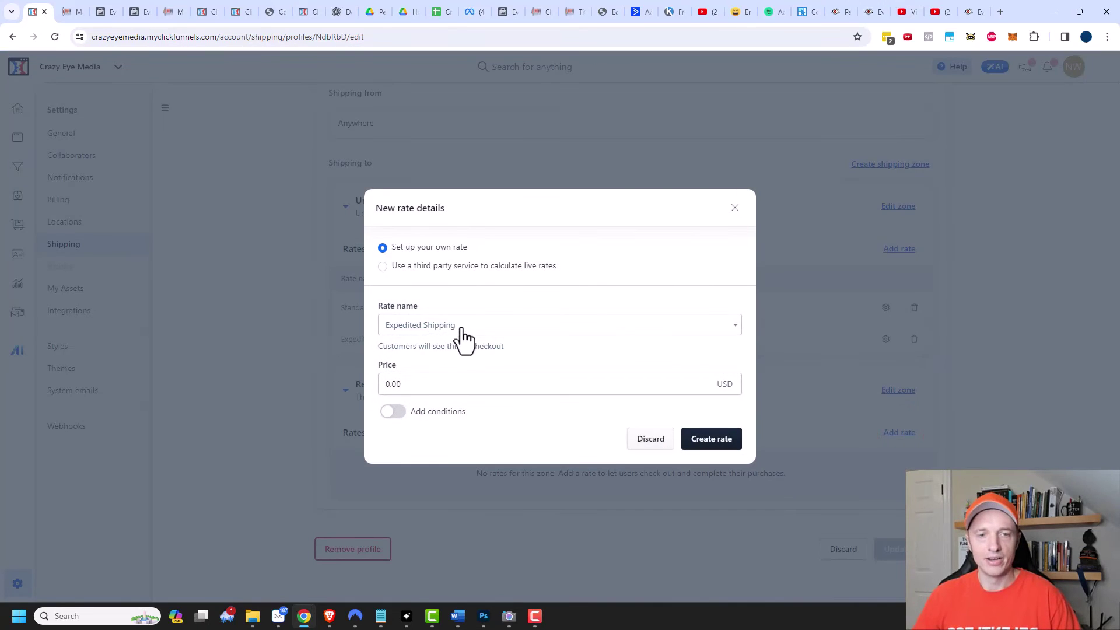
left_click(490, 331)
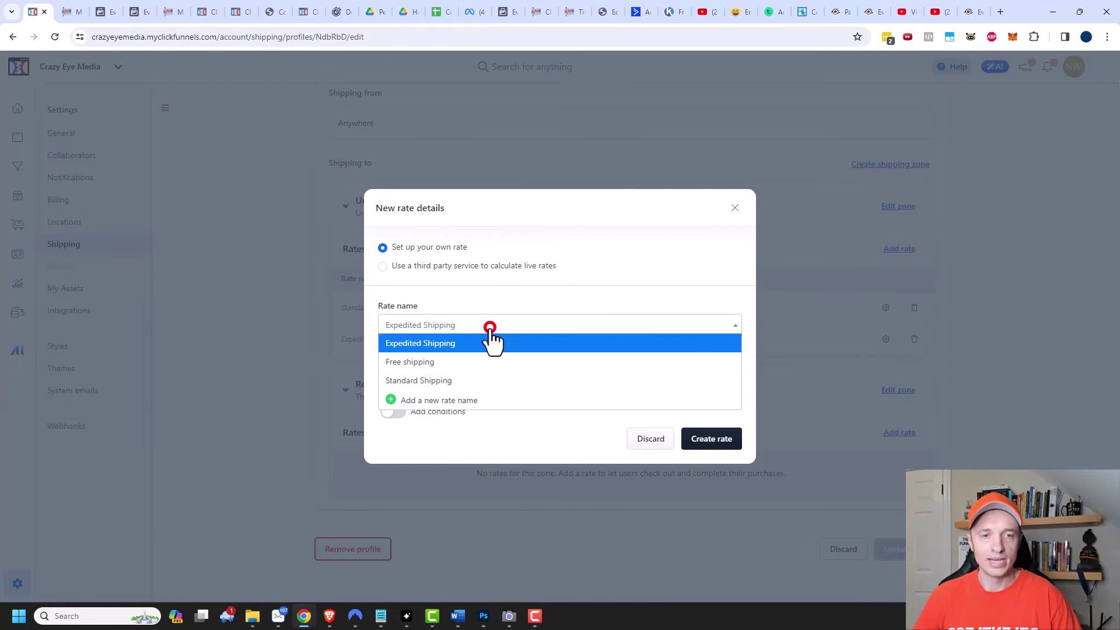
left_click(471, 381)
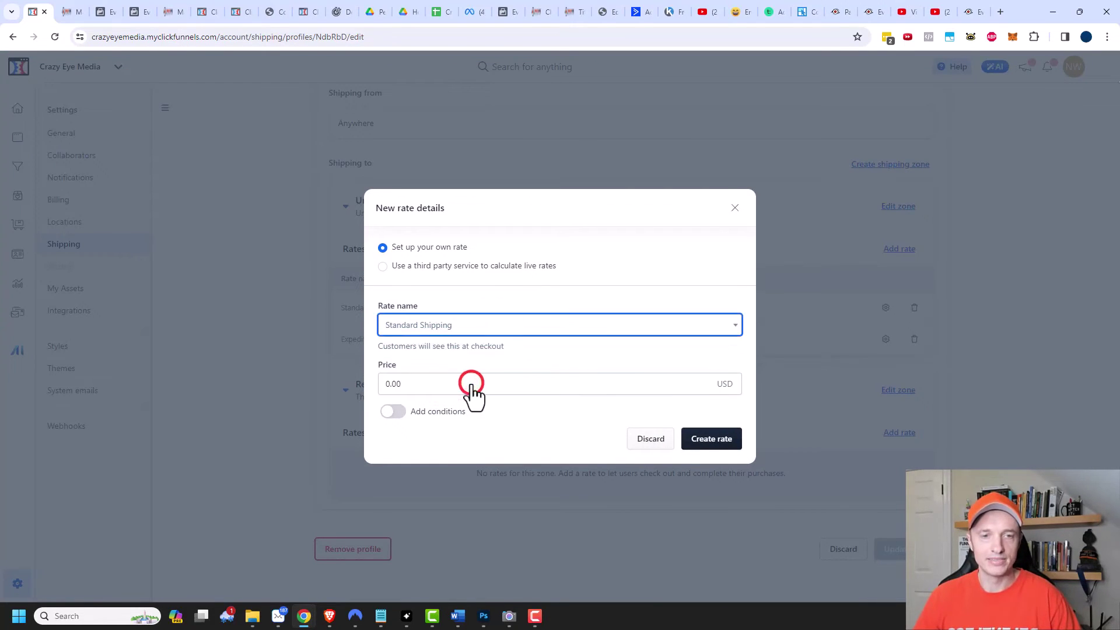
left_click(470, 325)
left_click(457, 399)
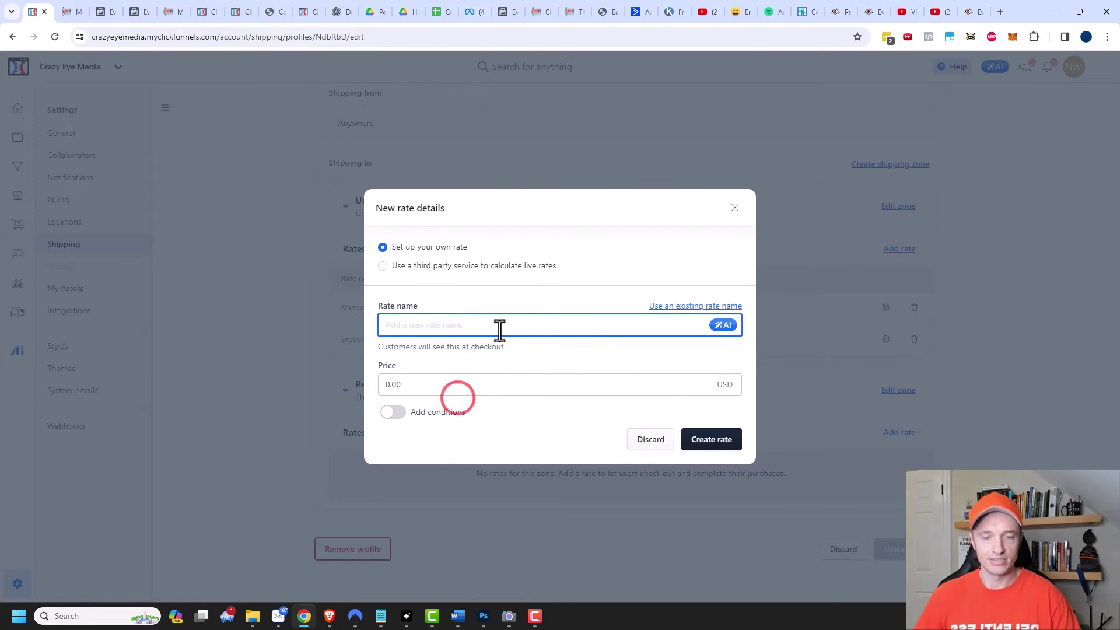
type("International Shipping")
left_click(475, 386)
type("14.95")
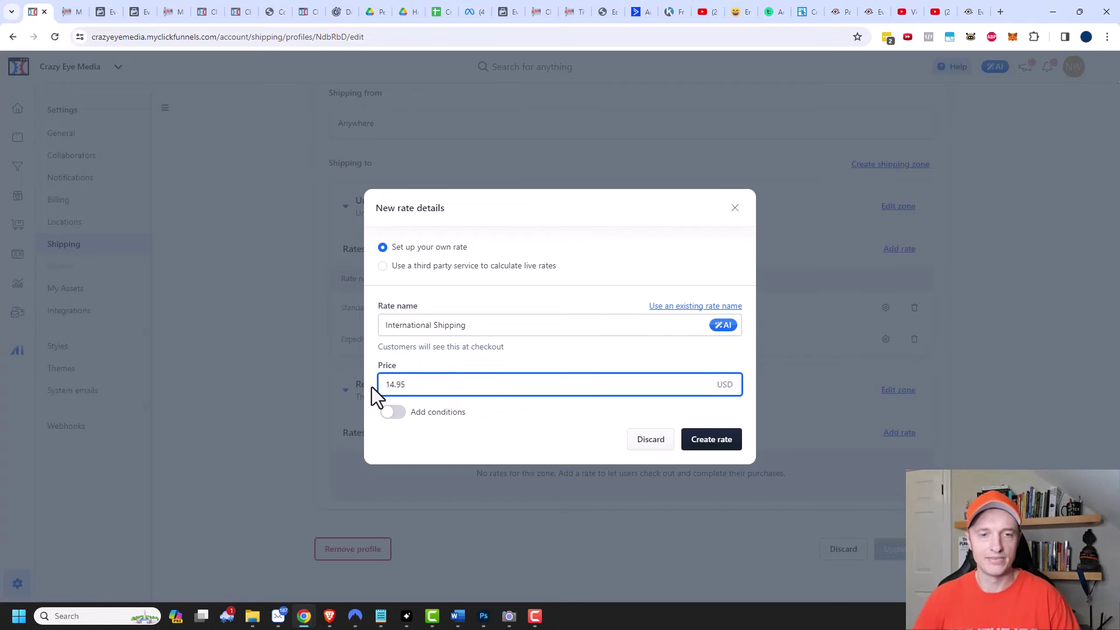
left_click(715, 441)
scroll(807, 430, "up", 5)
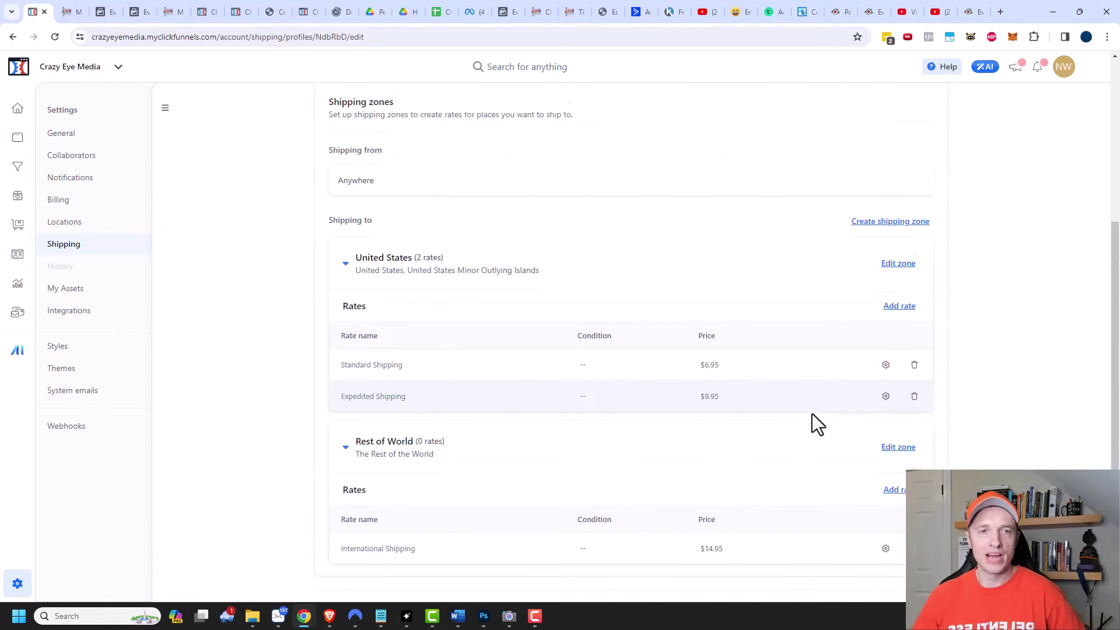
scroll(432, 438, "up", 1)
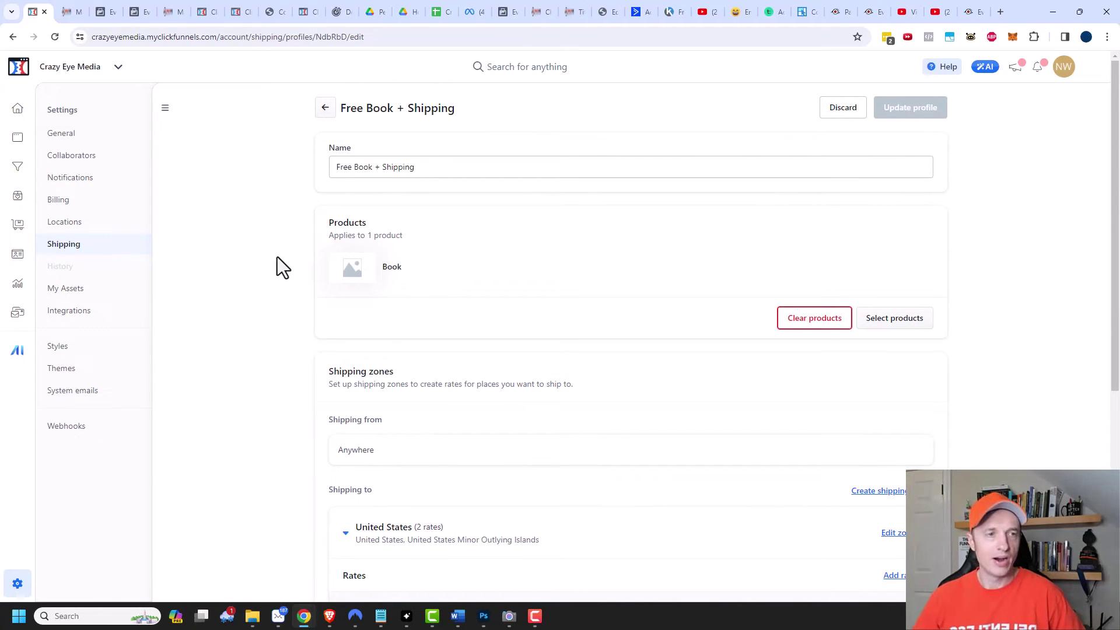
left_click(14, 168)
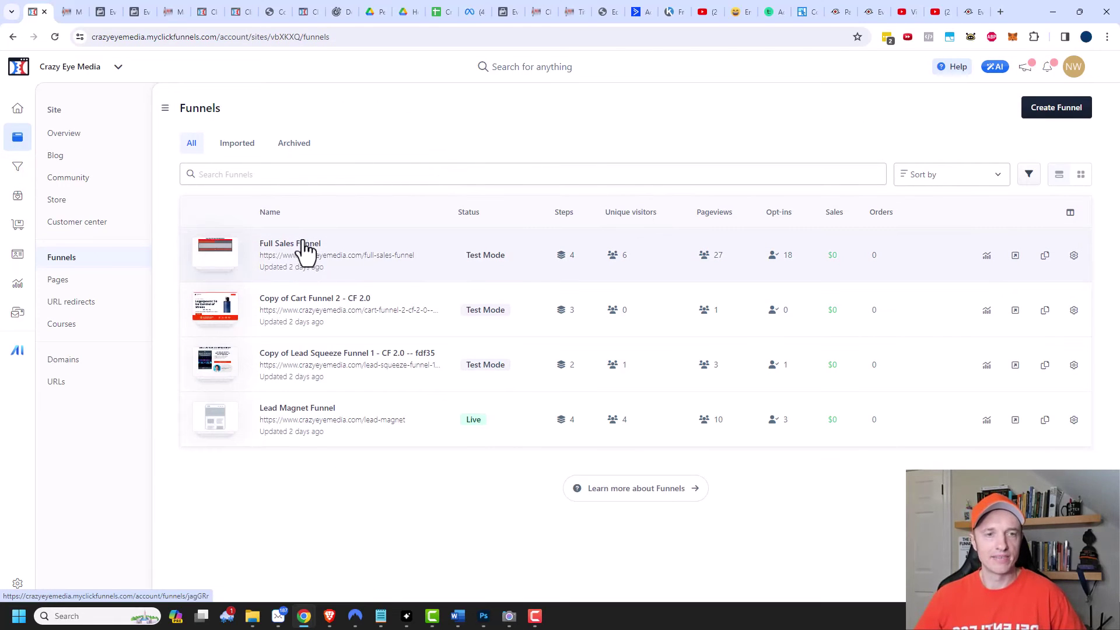
left_click(306, 244)
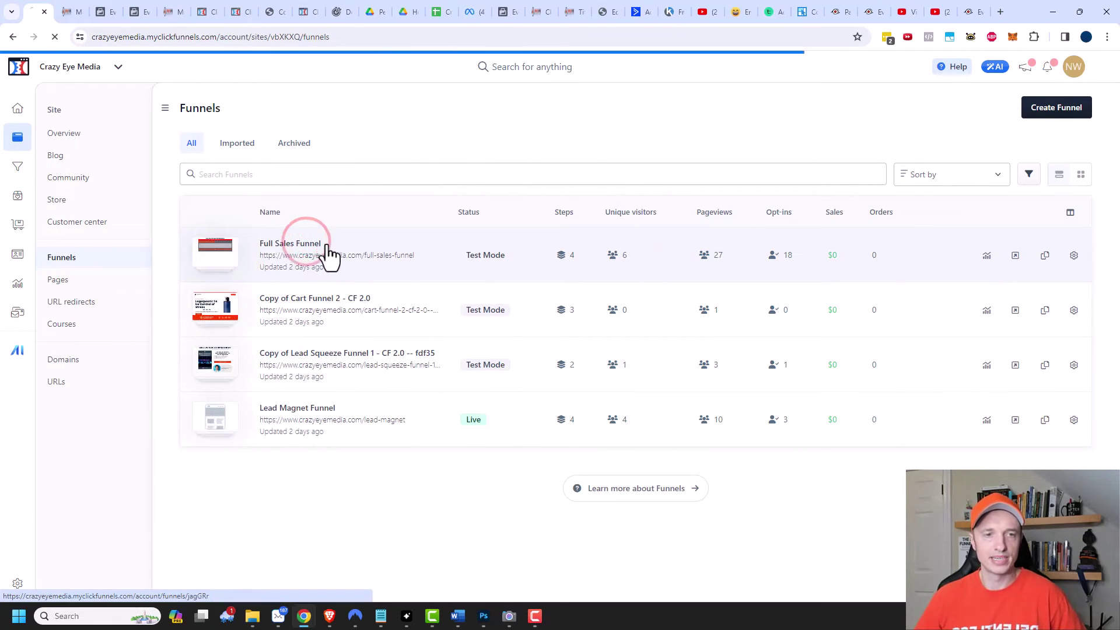
left_click(552, 265)
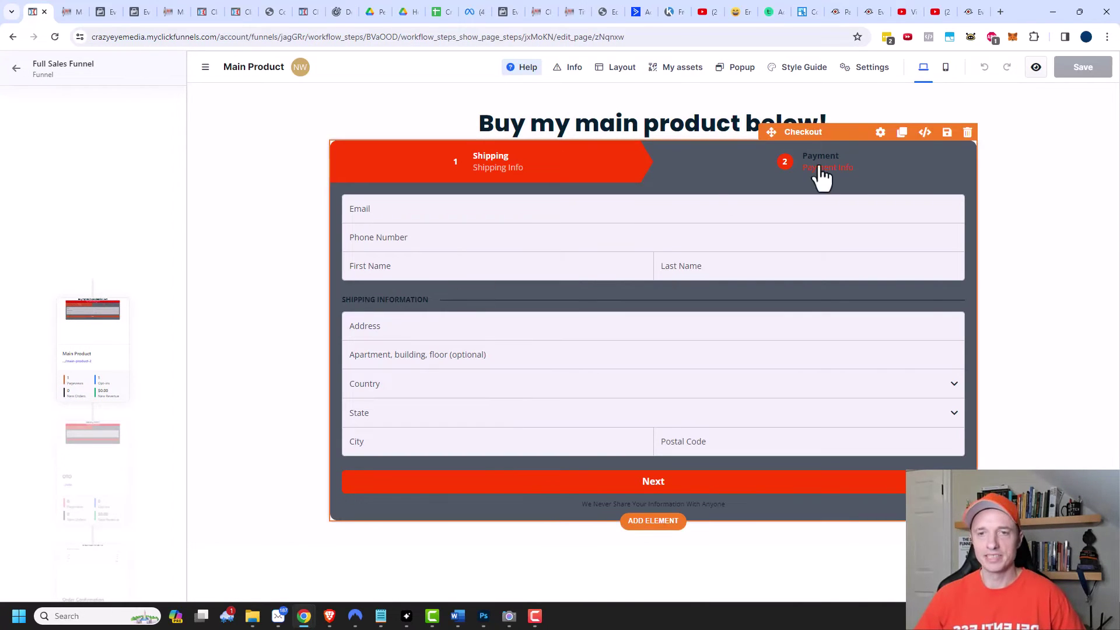
Step: Swap My Workspace's First Product for Book in the checkout element's product selection
left_click(880, 134)
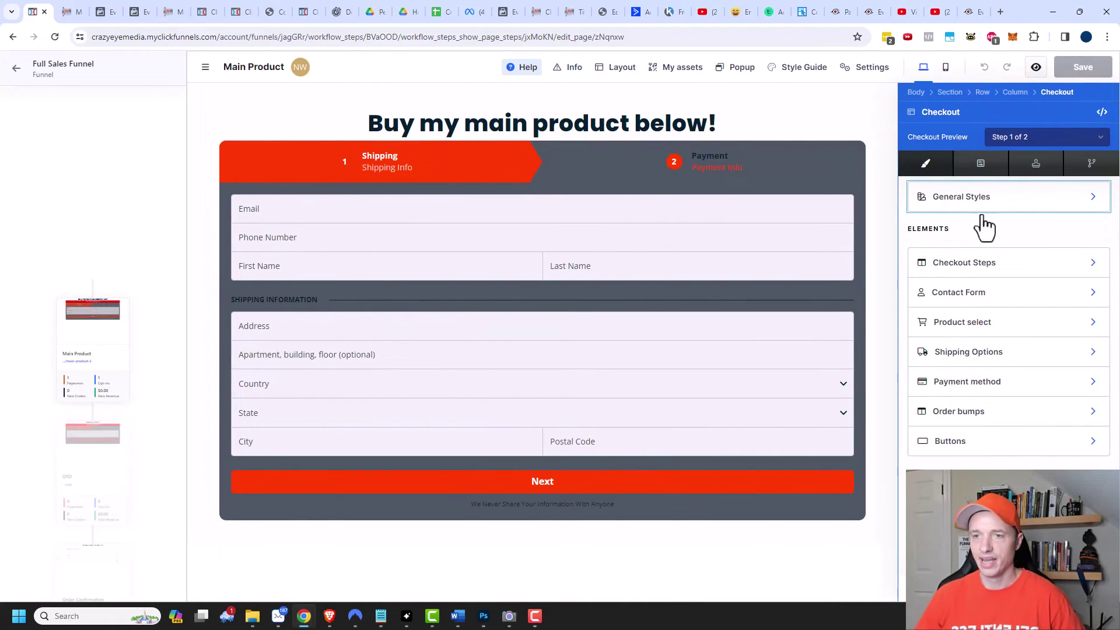
left_click(965, 324)
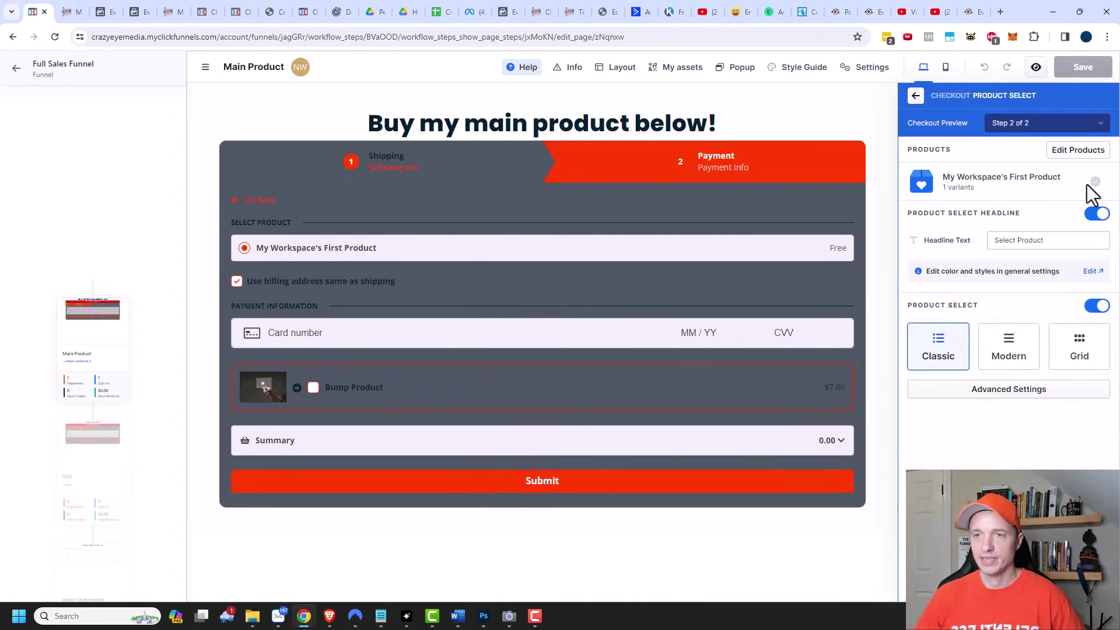
left_click(1082, 151)
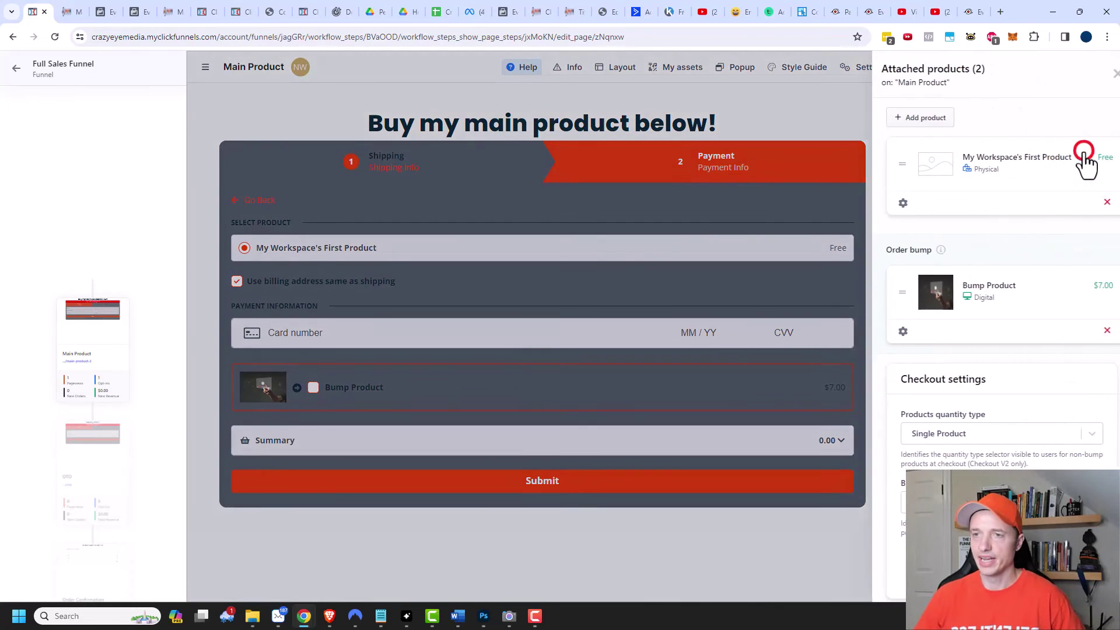
left_click(1092, 202)
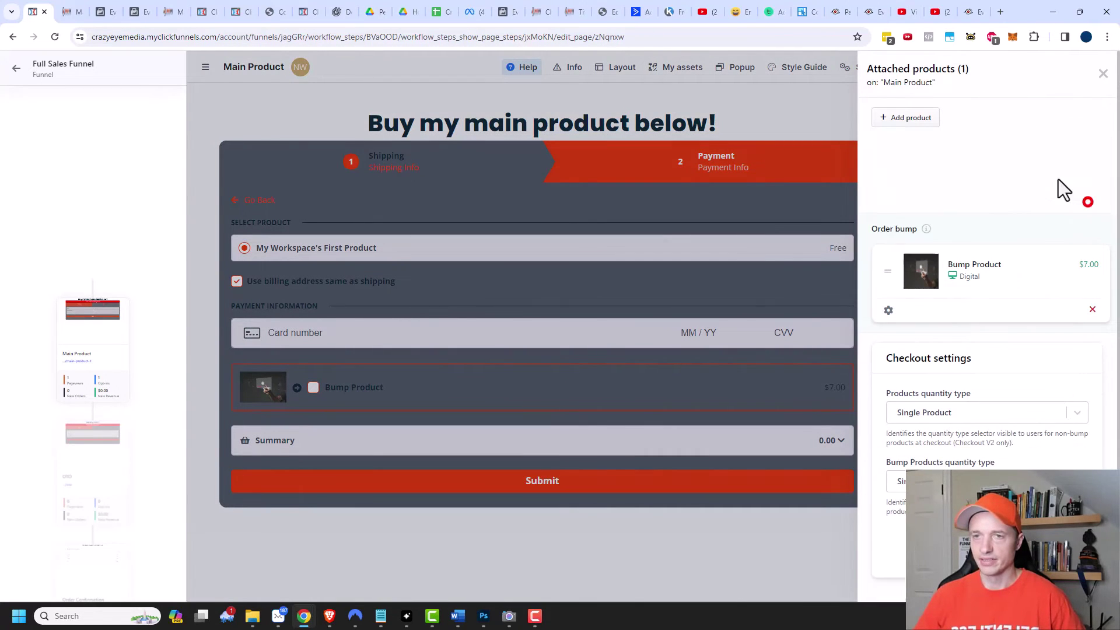
left_click(899, 124)
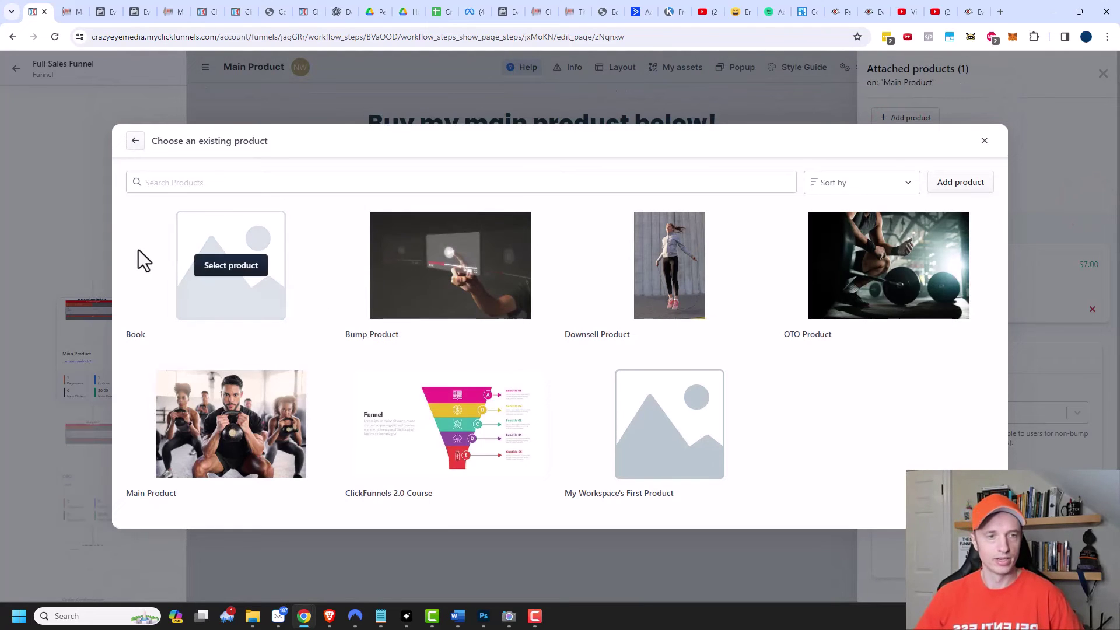
left_click(210, 266)
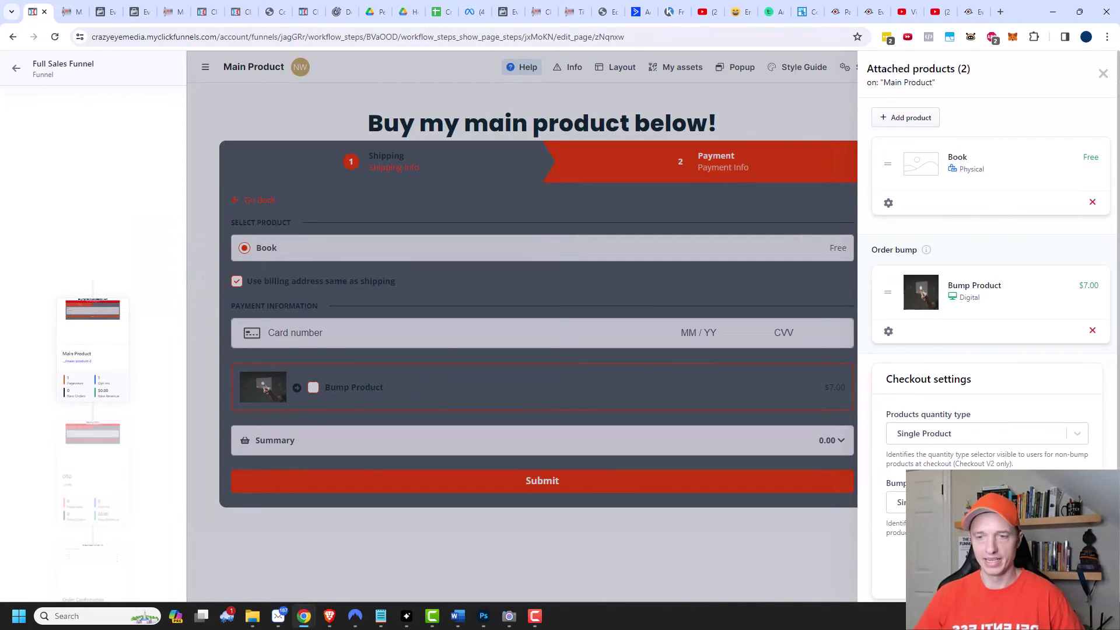
left_click(1103, 74)
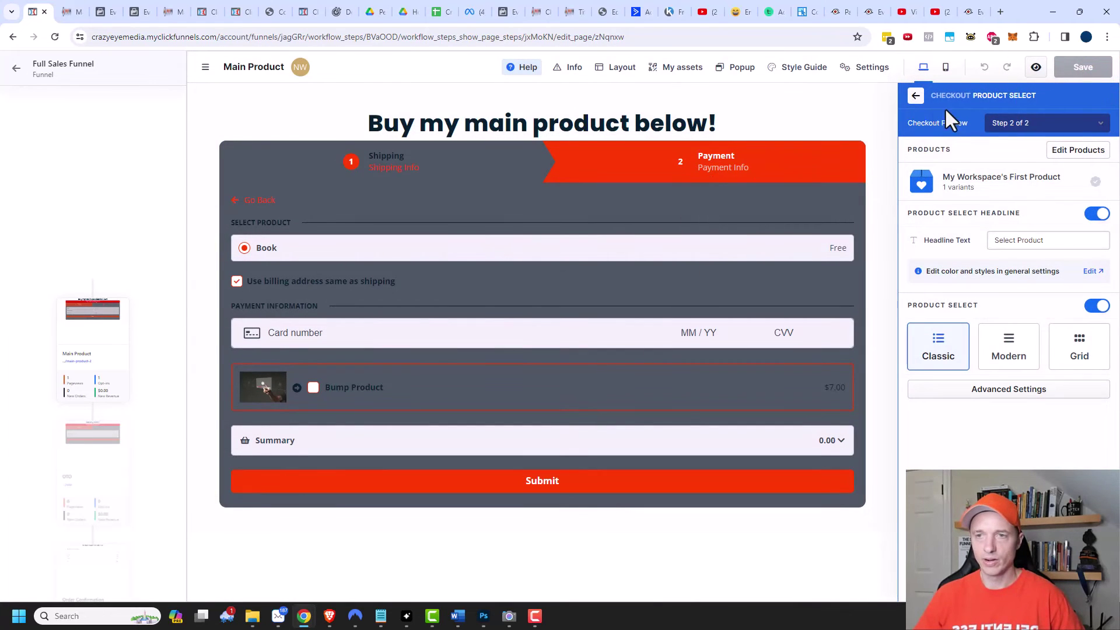
Step: Enable Shipping Options on the checkout (Standard free, Next day $47) and save the page
left_click(915, 96)
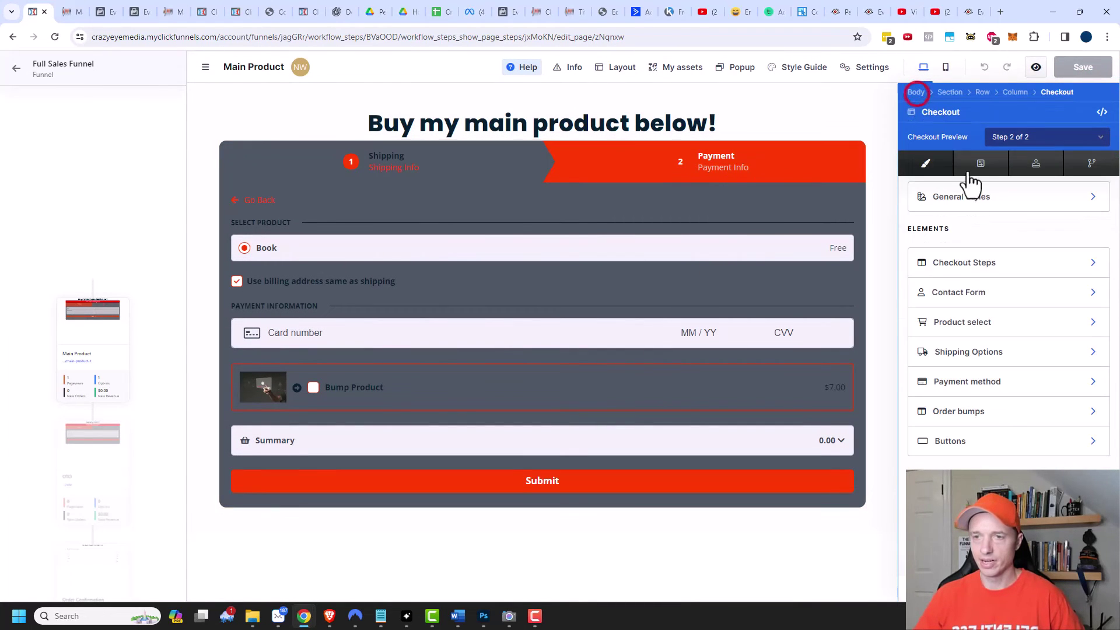
left_click(978, 352)
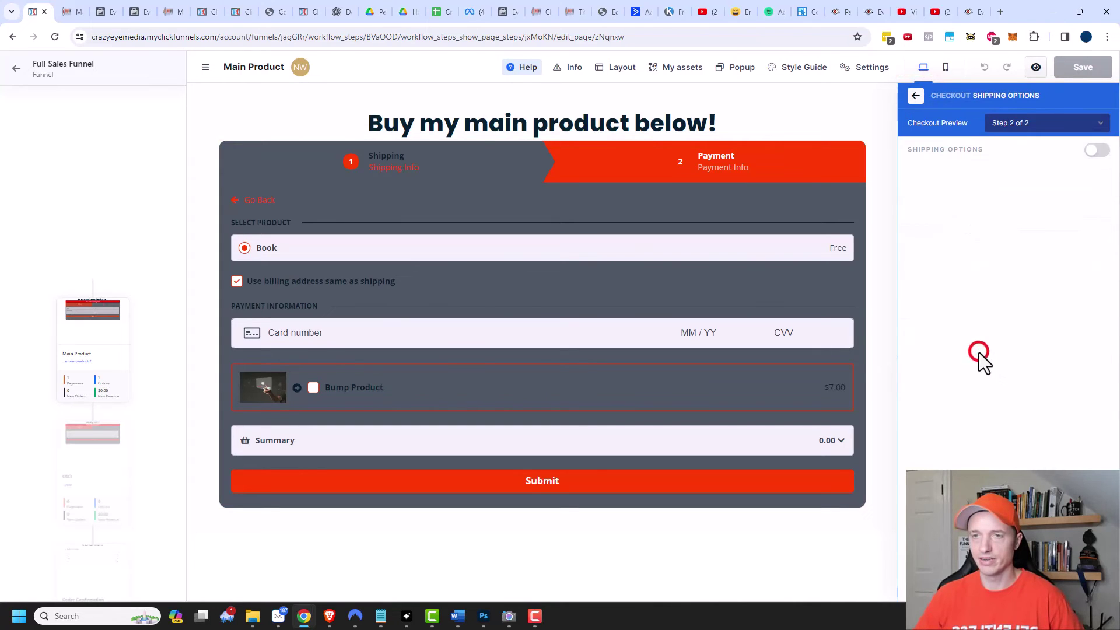
left_click(1096, 150)
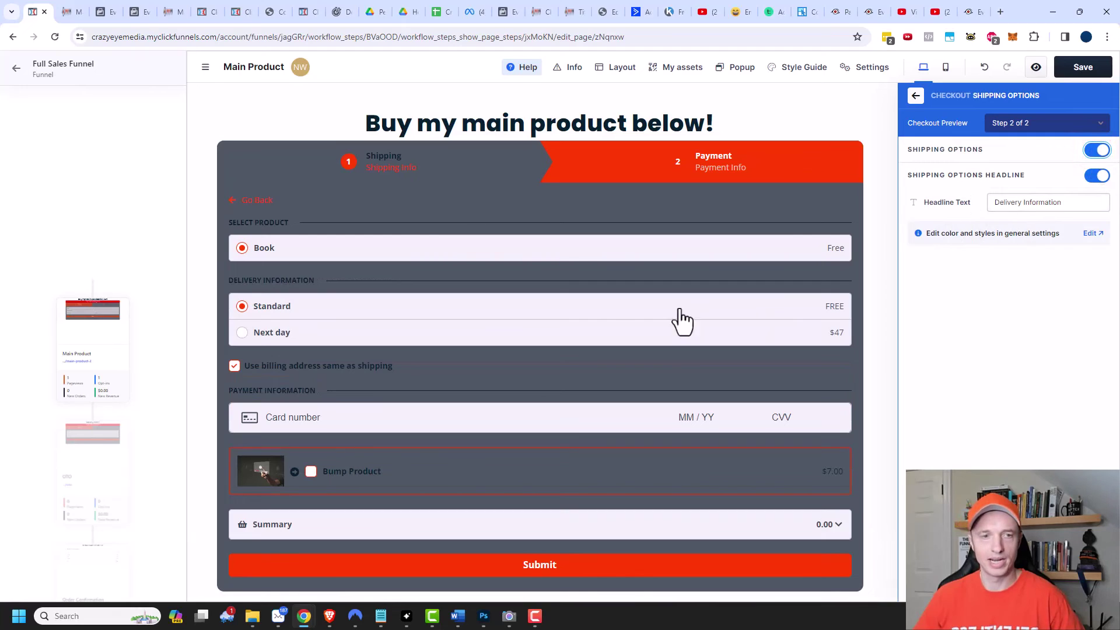
left_click(869, 238)
left_click(1090, 75)
Step: Load the funnel's live checkout URL in an incognito window and autofill the Austin, Texas shipping address
left_click(14, 73)
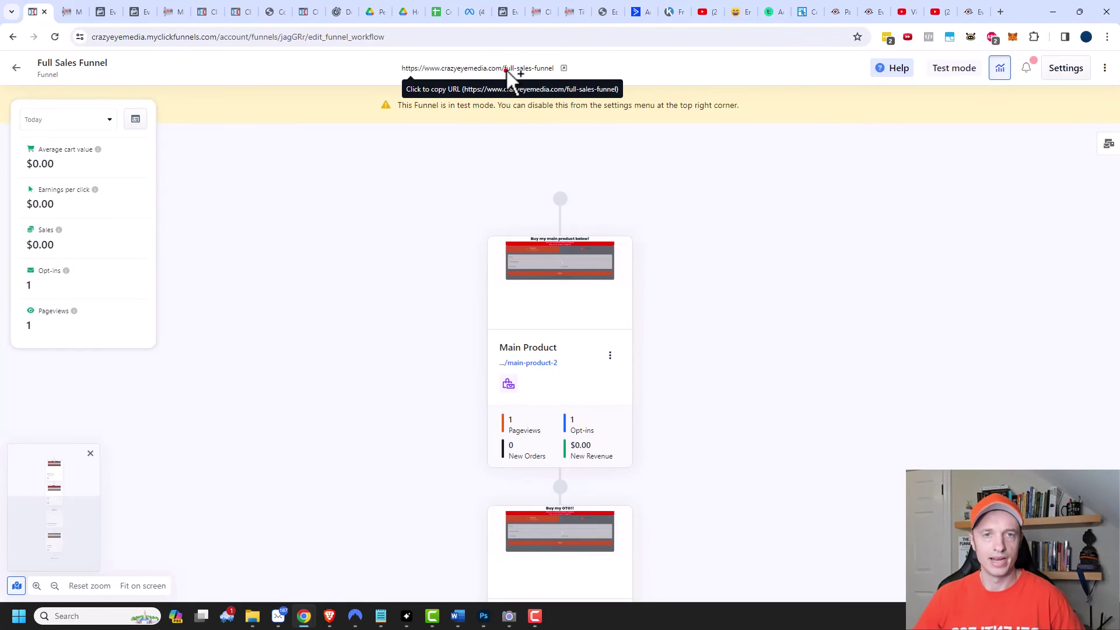
left_click(506, 68)
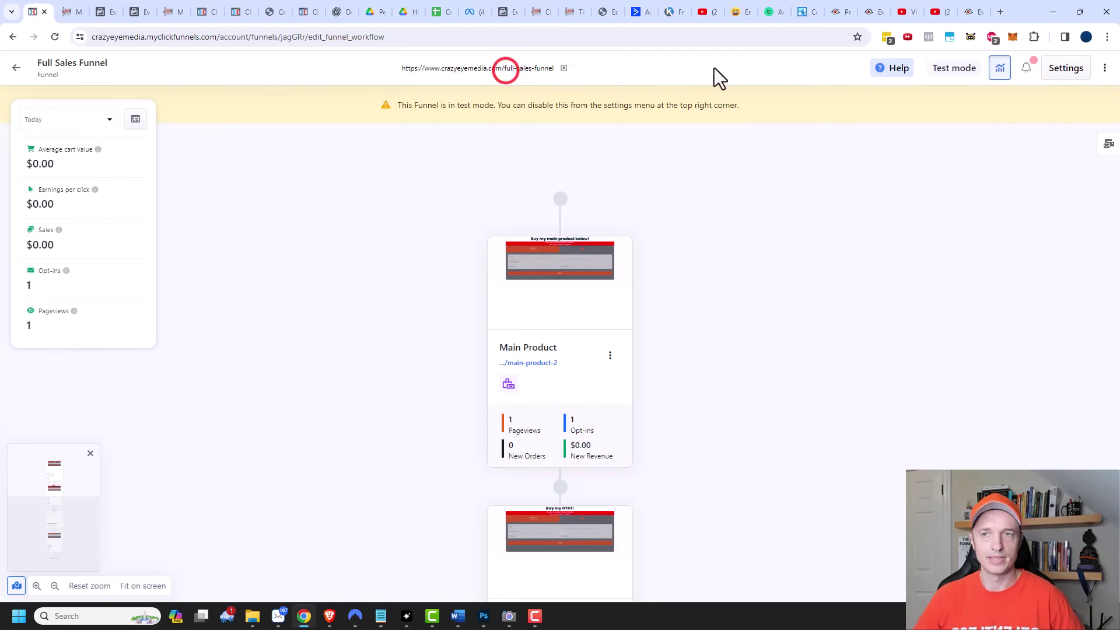
left_click(1107, 37)
left_click(1021, 96)
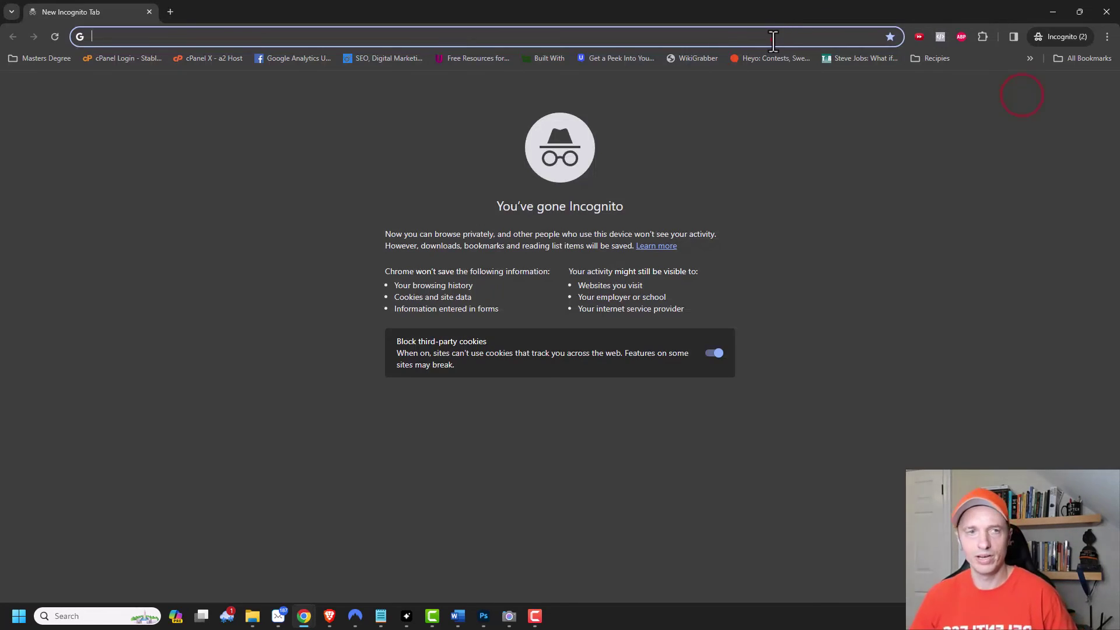
type("https://www.crazyeyemedia.com/full-sales-funnel")
key("Return")
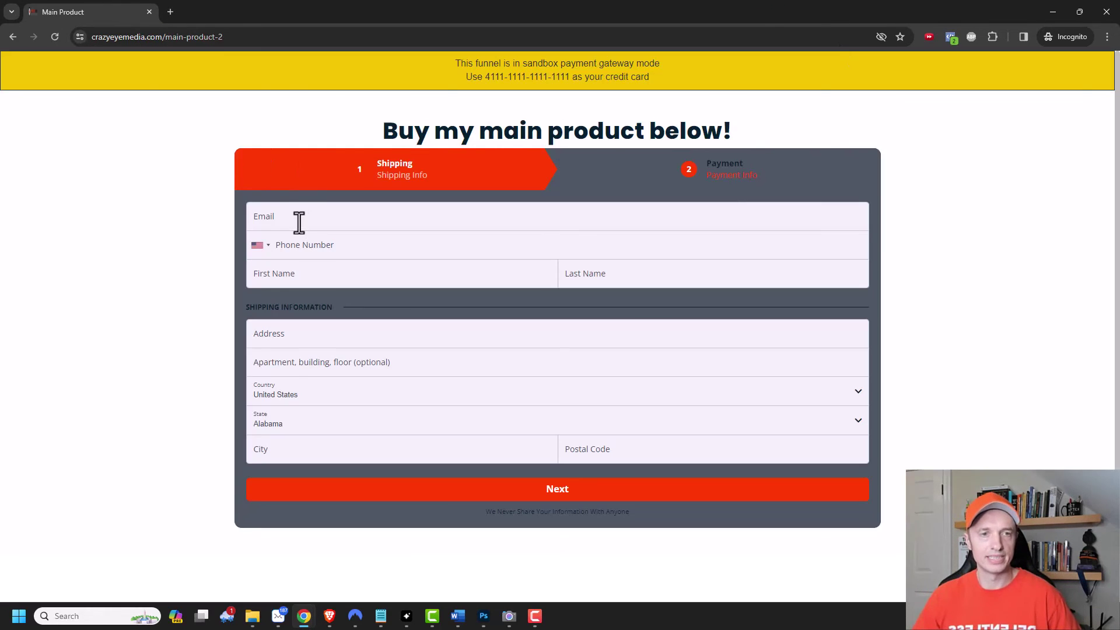
left_click(298, 220)
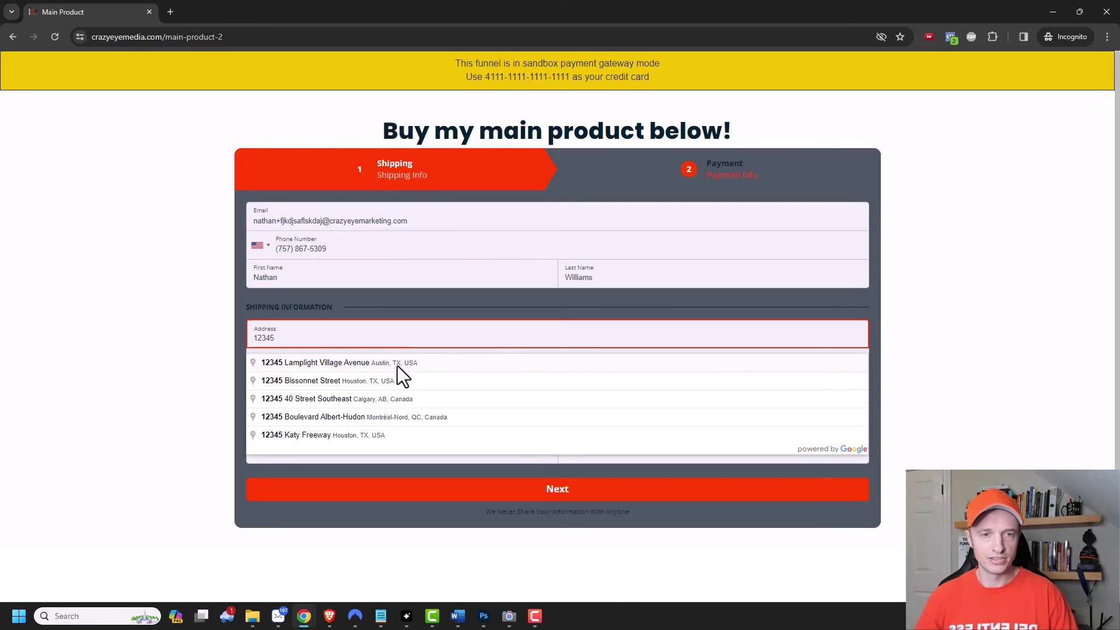
left_click(404, 366)
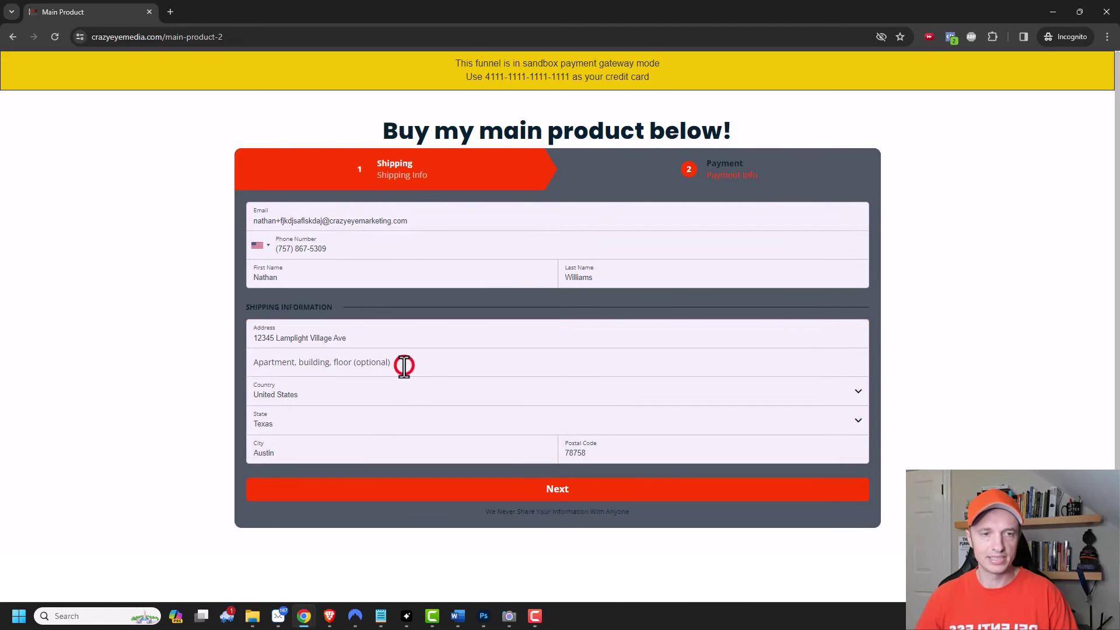
Step: Continue to payment to confirm Standard Shipping $6.95 and Expedited Shipping $9.95 are offered
left_click(557, 493)
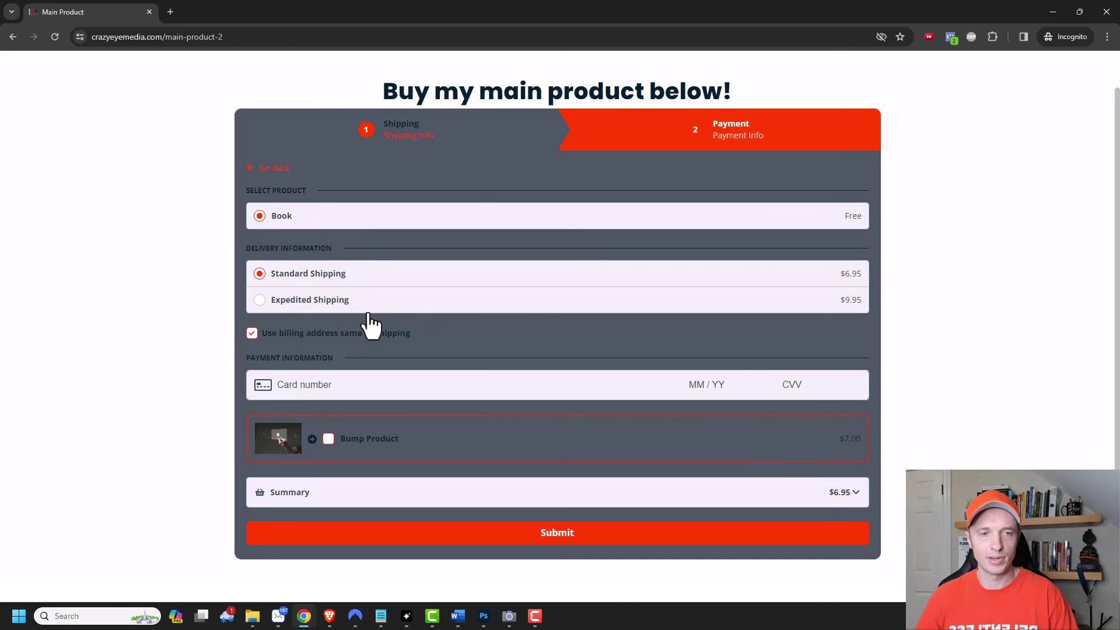
Step: Replace the address with a Brisbane, Australia one and confirm only International Shipping at $14.95 appears
left_click(267, 169)
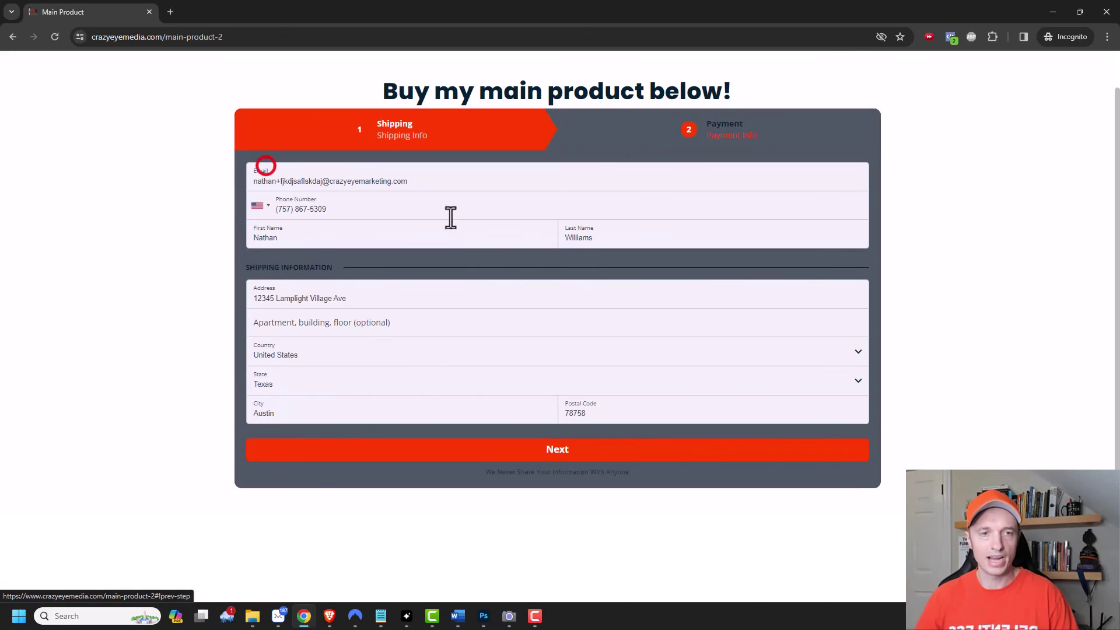
left_click(387, 293)
triple_click(413, 298)
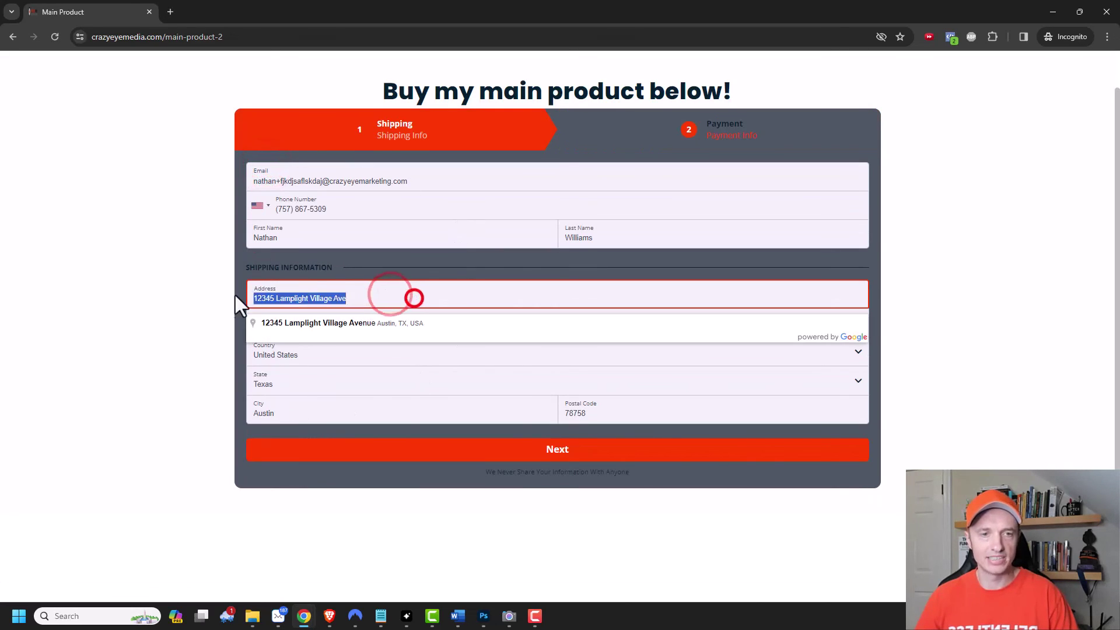
key("BackSpace")
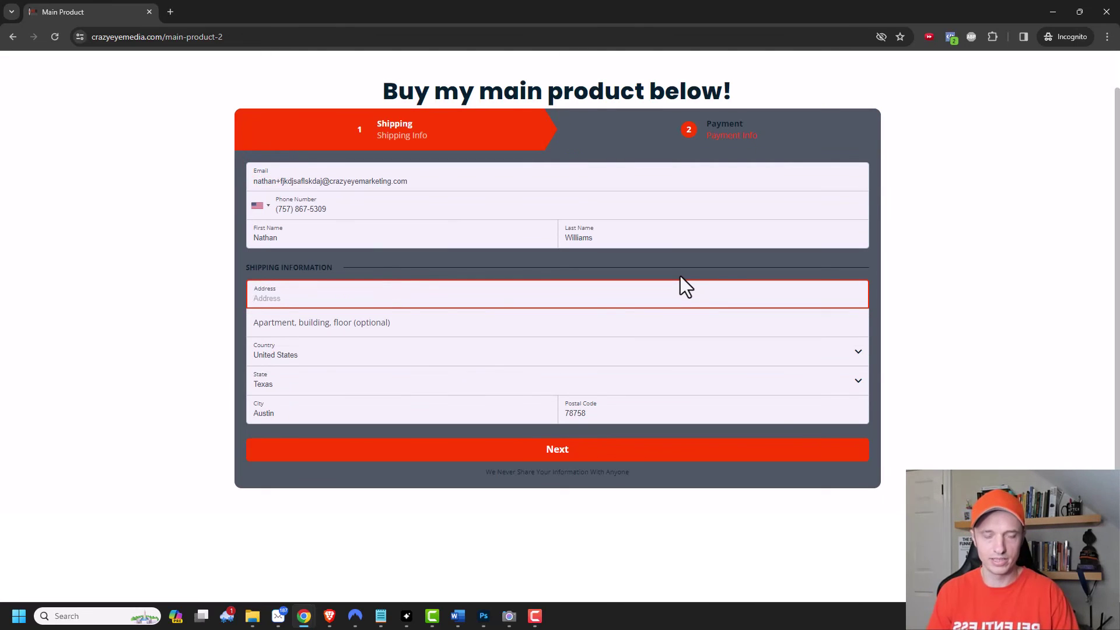
key("Down")
key("Return")
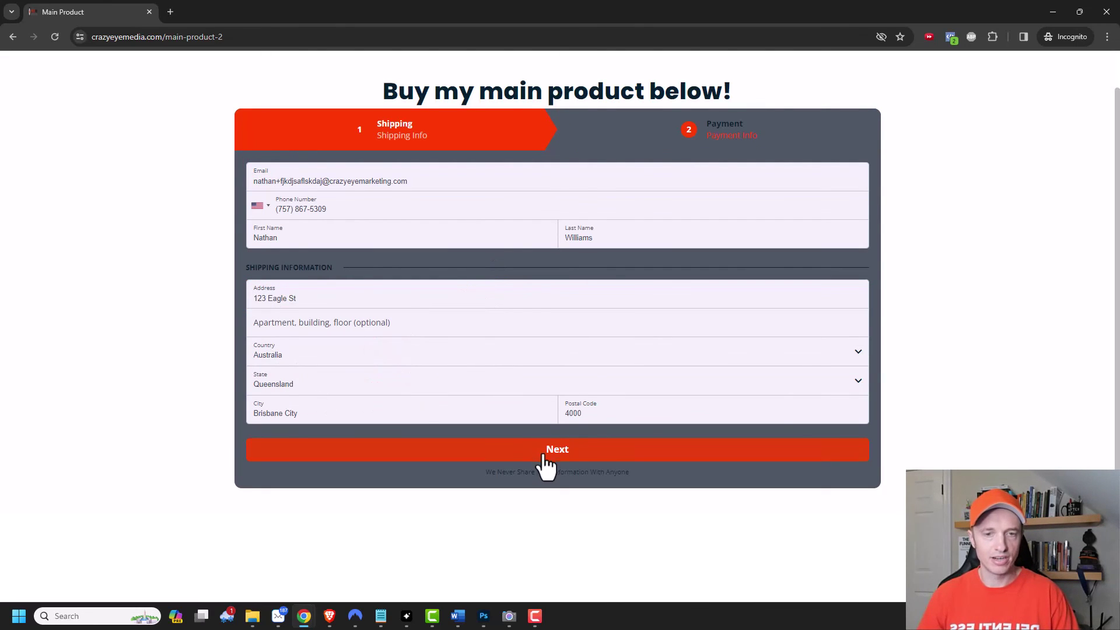
left_click(563, 452)
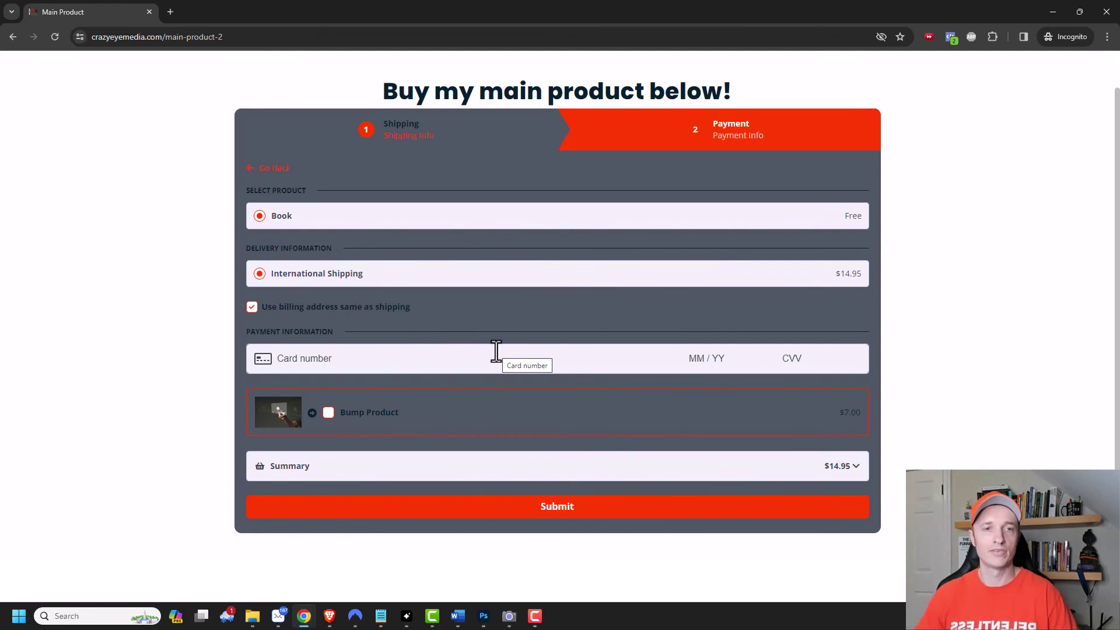
left_click(270, 168)
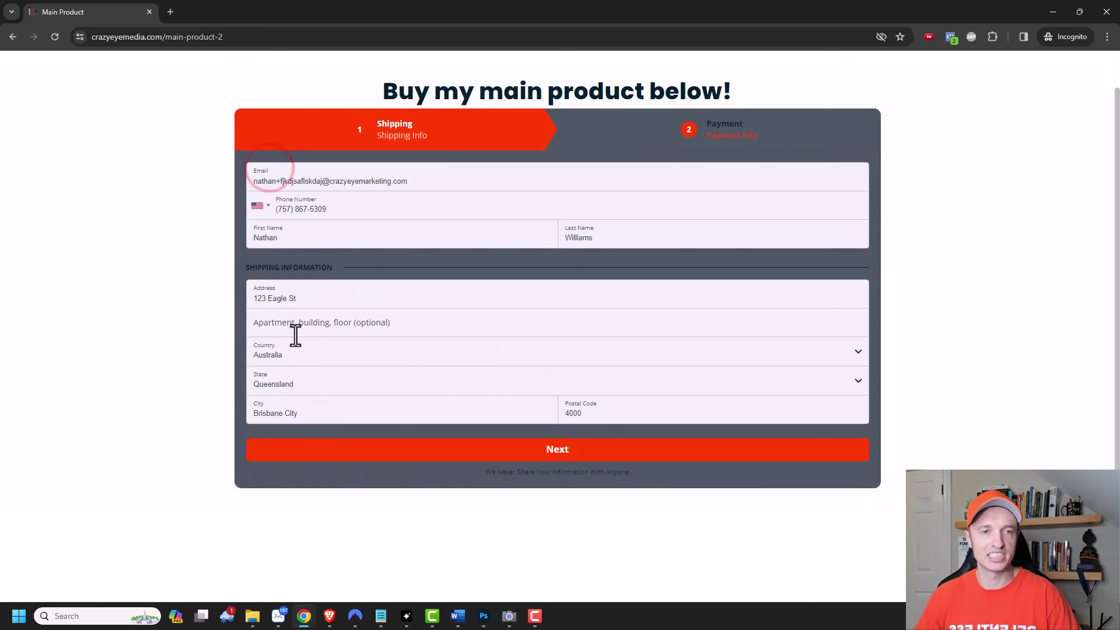